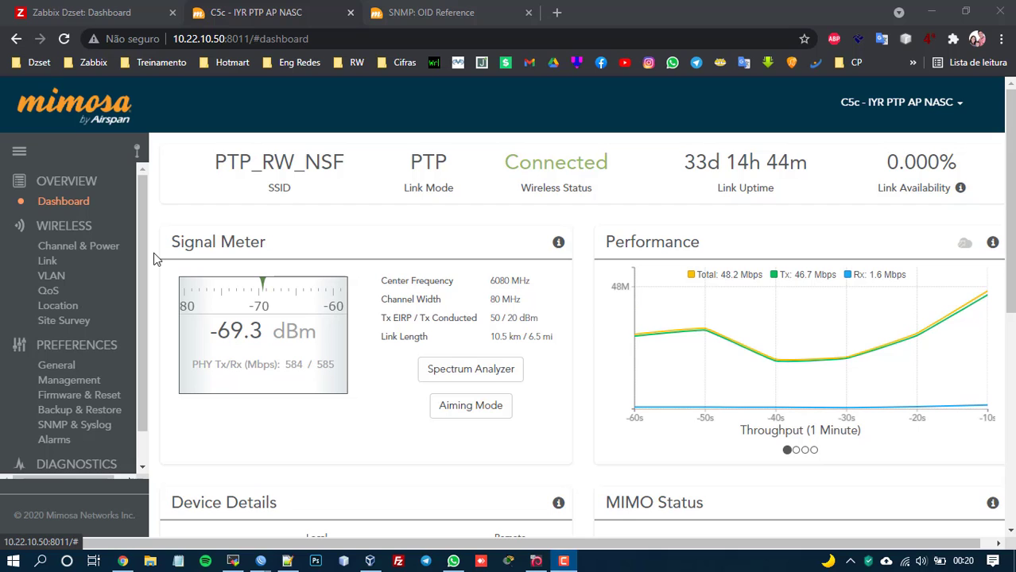
# Open the radio's SNMP & Syslog settings and confirm SNMPv2c with a community string set.
pyautogui.scroll(-5, 250, 256)
pyautogui.scroll(5, 272, 272)
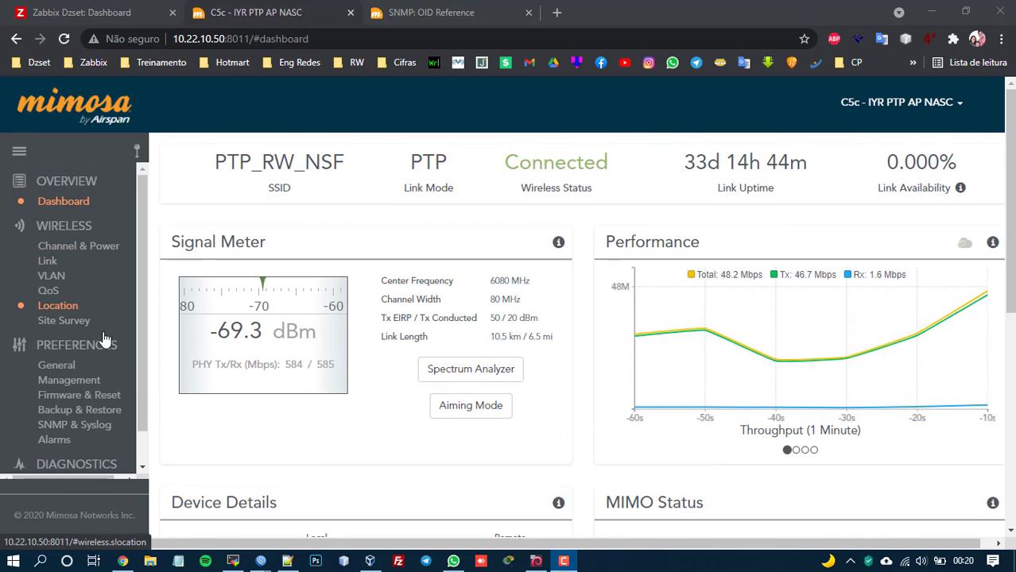
pyautogui.click(69, 382)
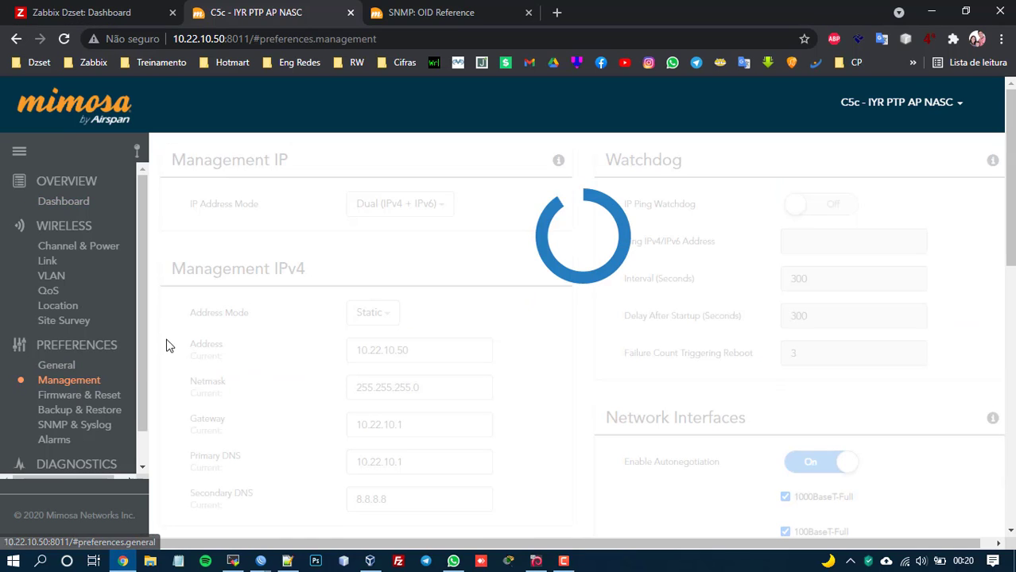
pyautogui.scroll(-4, 485, 308)
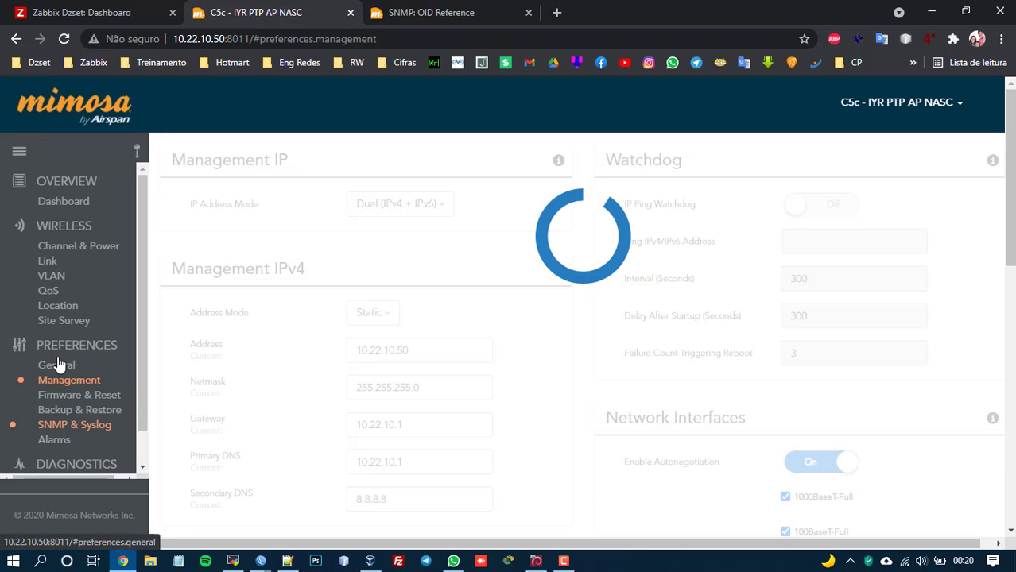
pyautogui.click(89, 431)
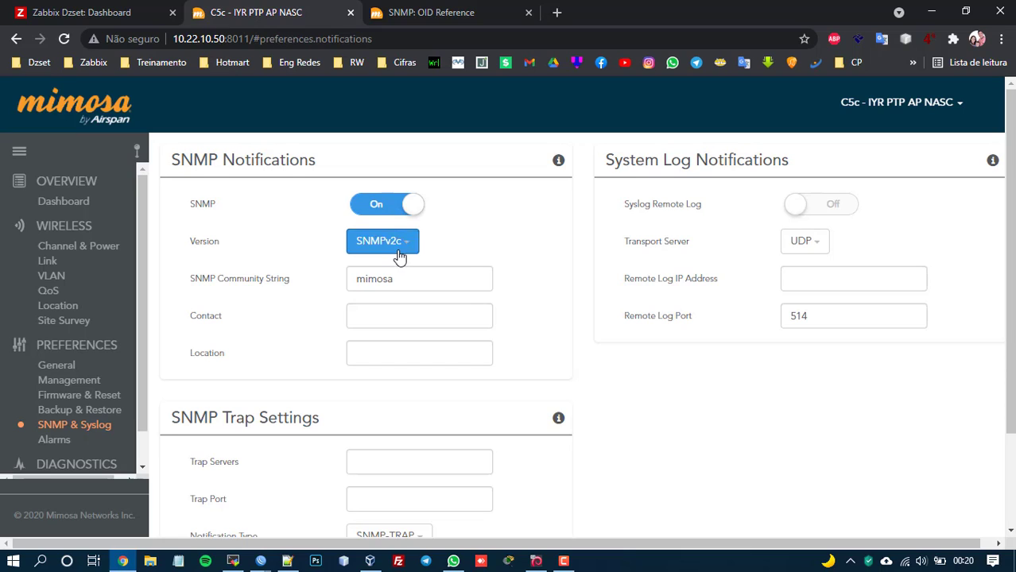
pyautogui.click(395, 248)
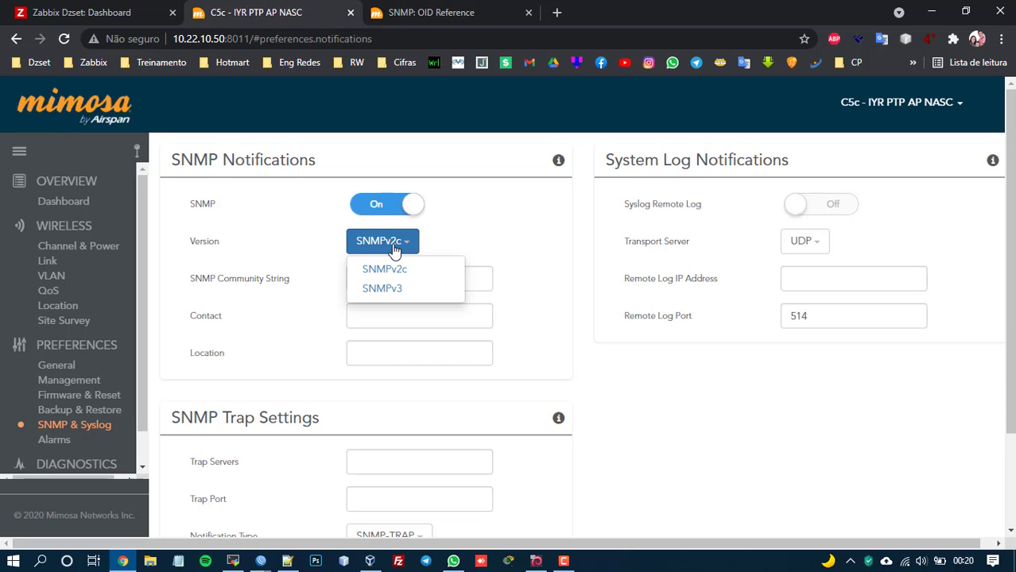
pyautogui.click(400, 248)
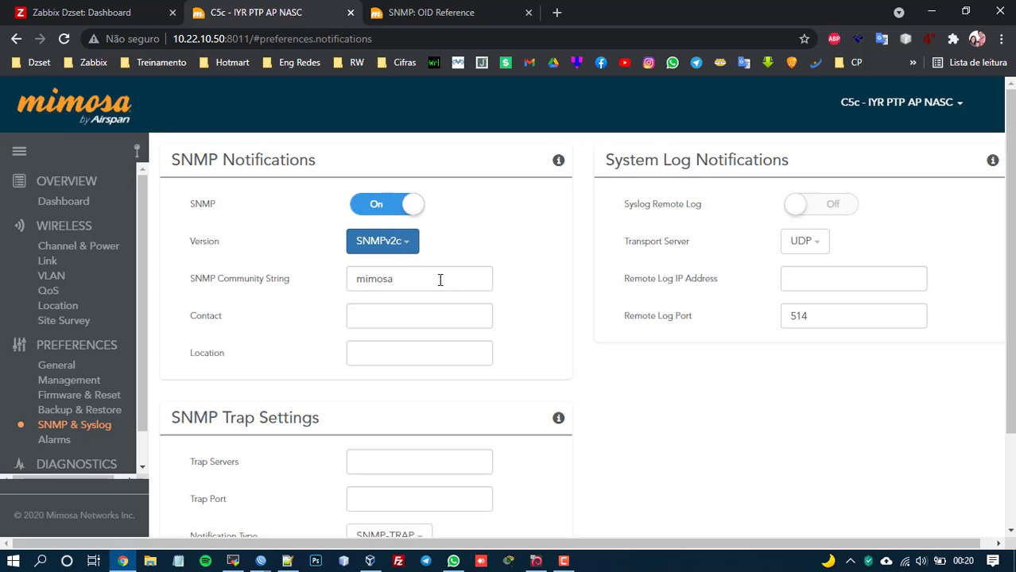
pyautogui.scroll(-1, 439, 279)
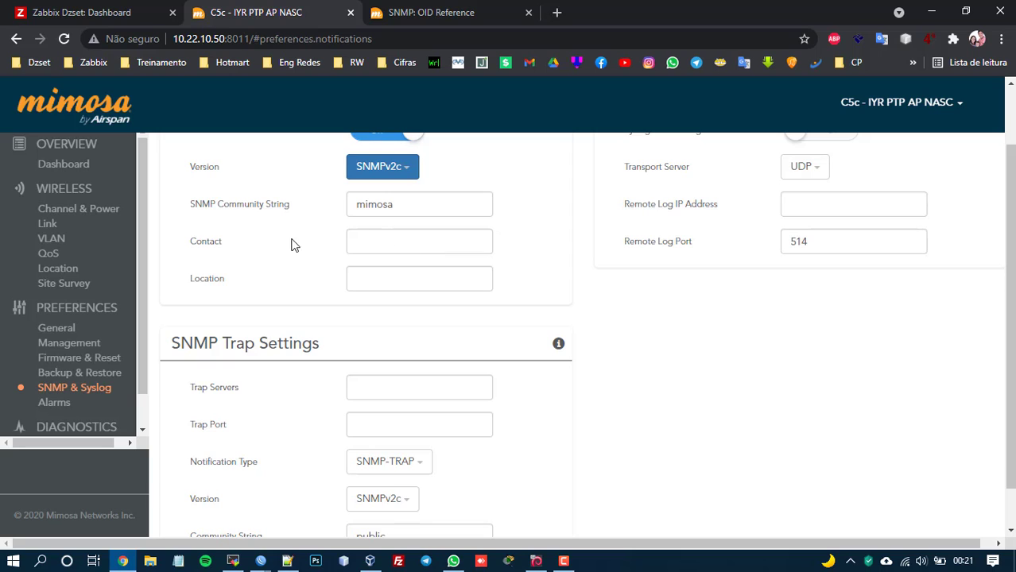
pyautogui.scroll(-1, 458, 268)
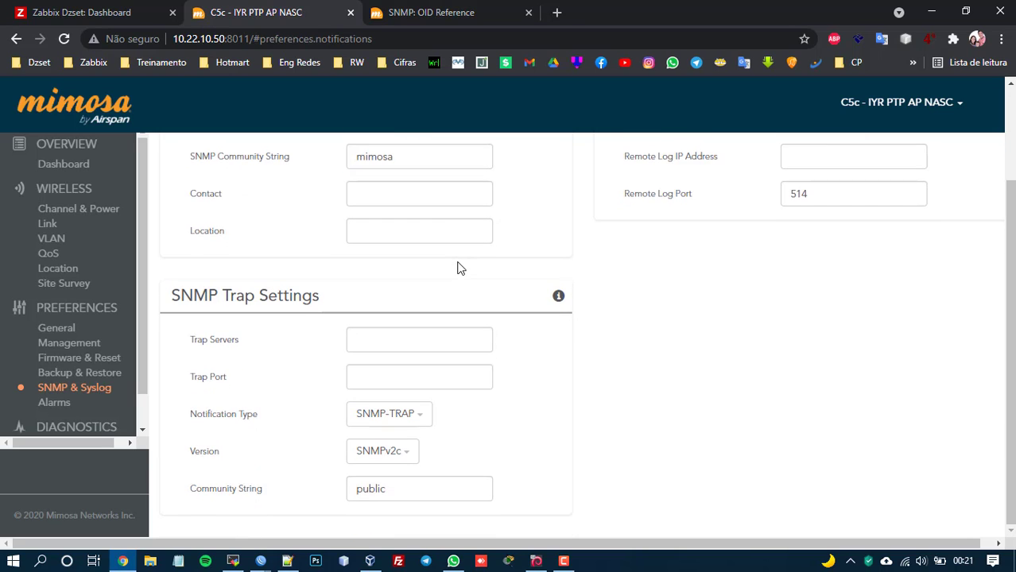
pyautogui.scroll(2, 458, 267)
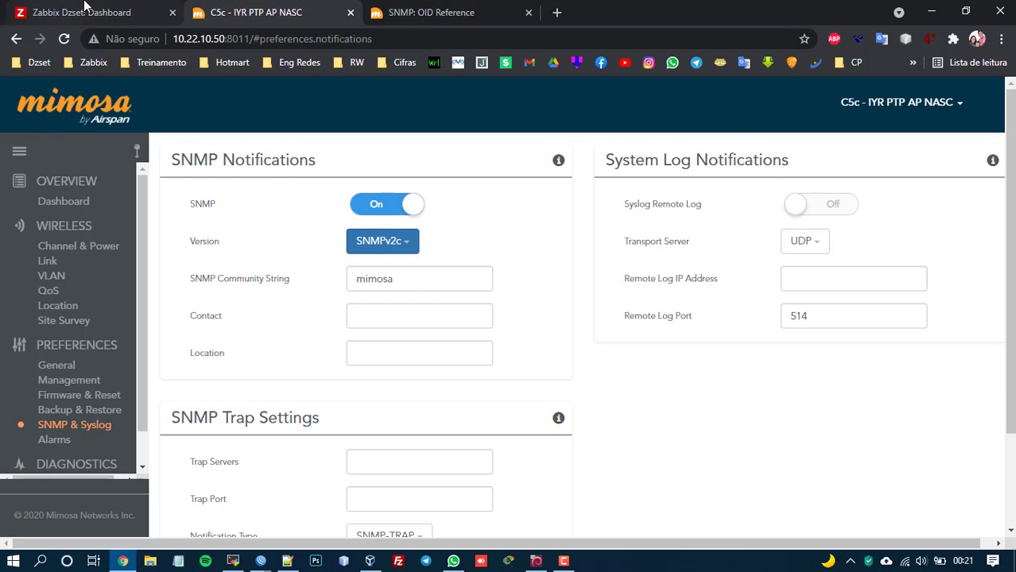
pyautogui.click(87, 12)
# Rerun snmpwalk against 10.22.10.50 from the Zabbix server terminal, then stop it and clear the screen.
pyautogui.click(233, 561)
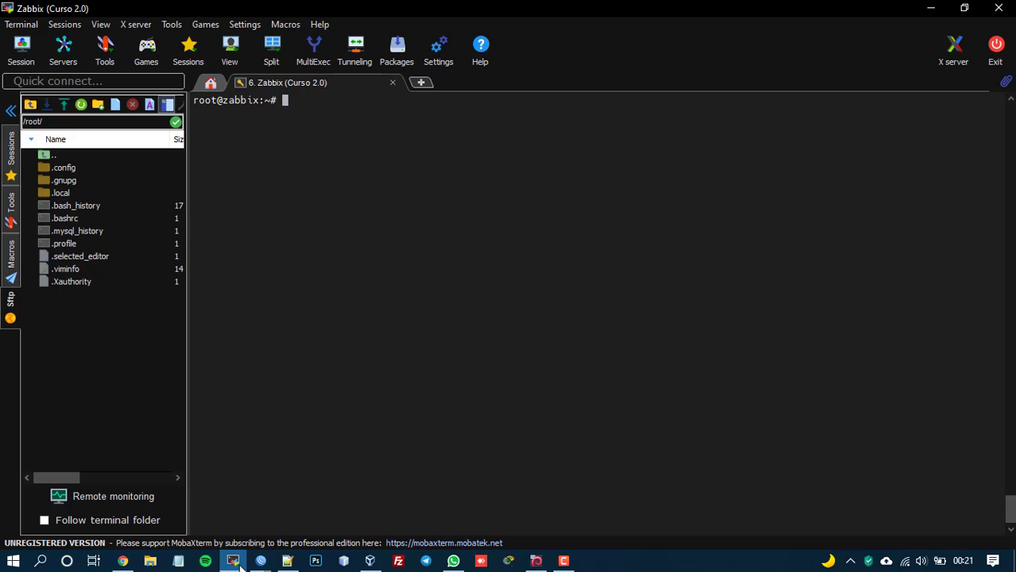
pyautogui.press('Up')
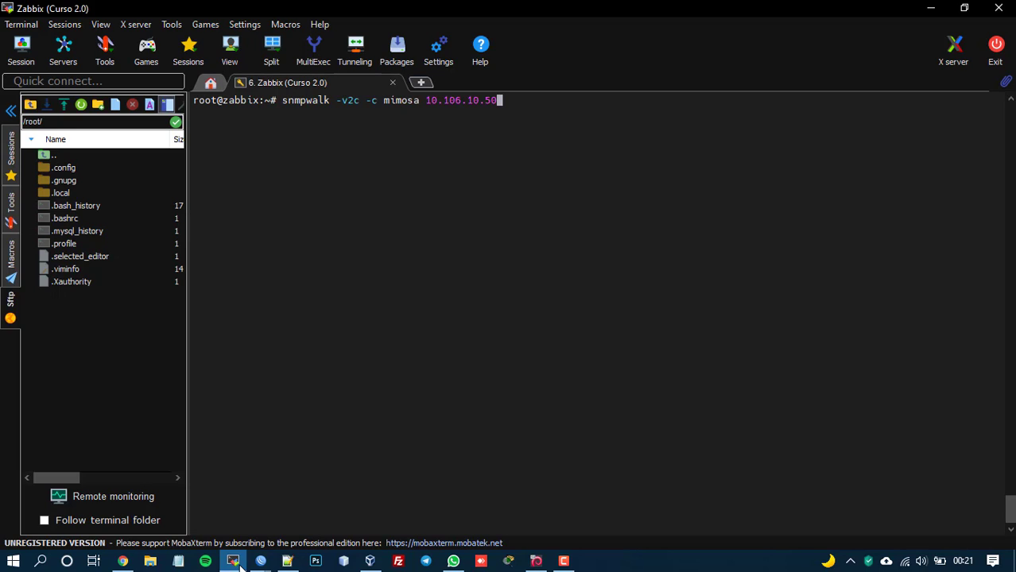
pyautogui.press('Up')
pyautogui.press('Return')
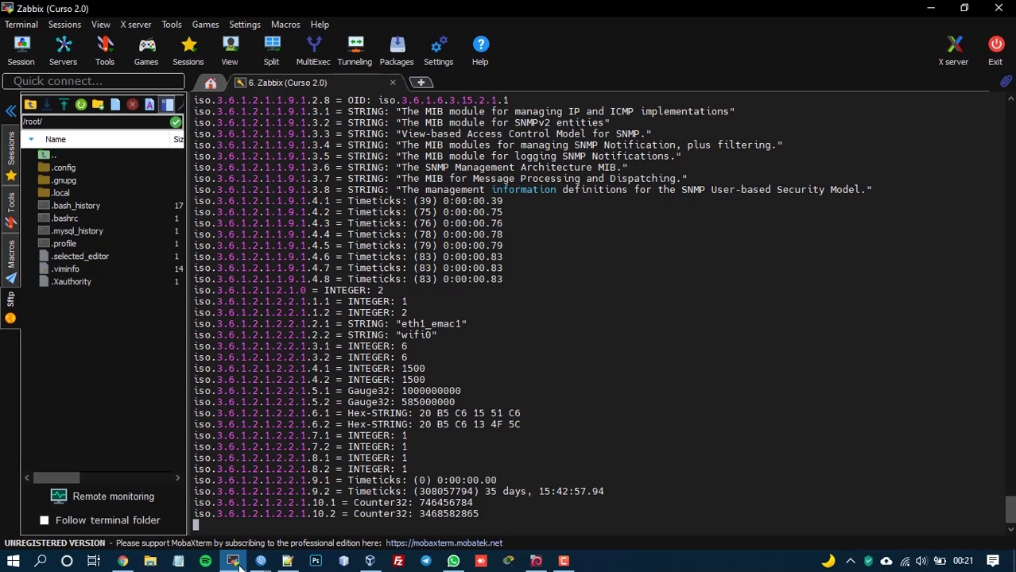
pyautogui.hotkey('ctrl', 'c')
pyautogui.hotkey('ctrl', 'l')
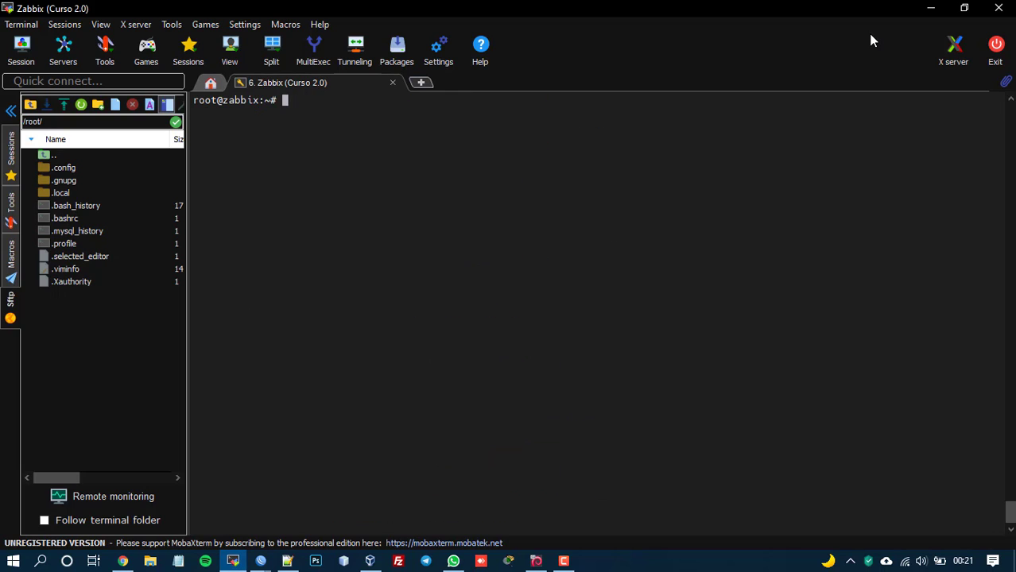
pyautogui.click(930, 8)
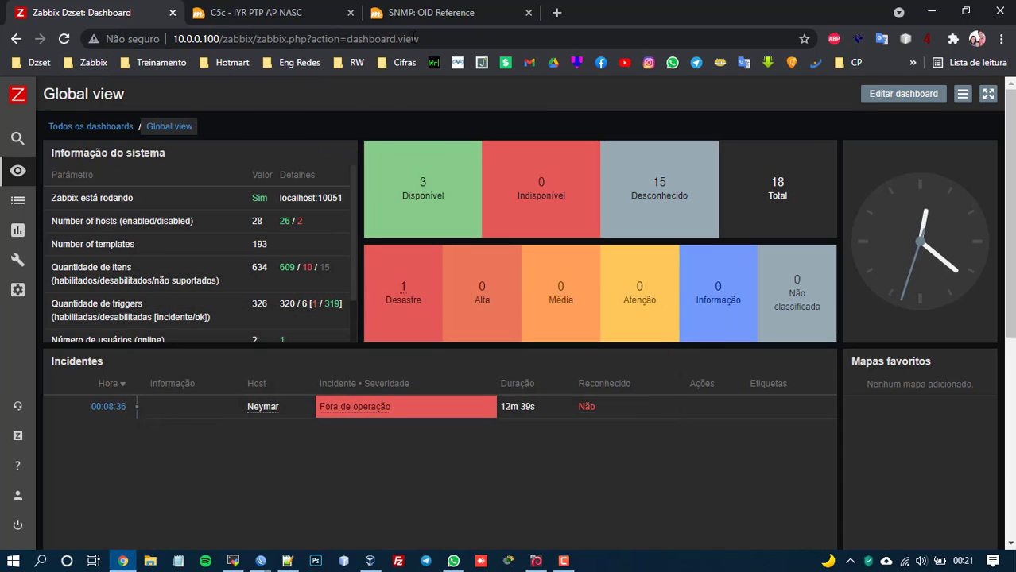
# Select the mimosaFirmwareVersion.0 OID in the Mimosa SNMP OID Reference table.
pyautogui.click(407, 14)
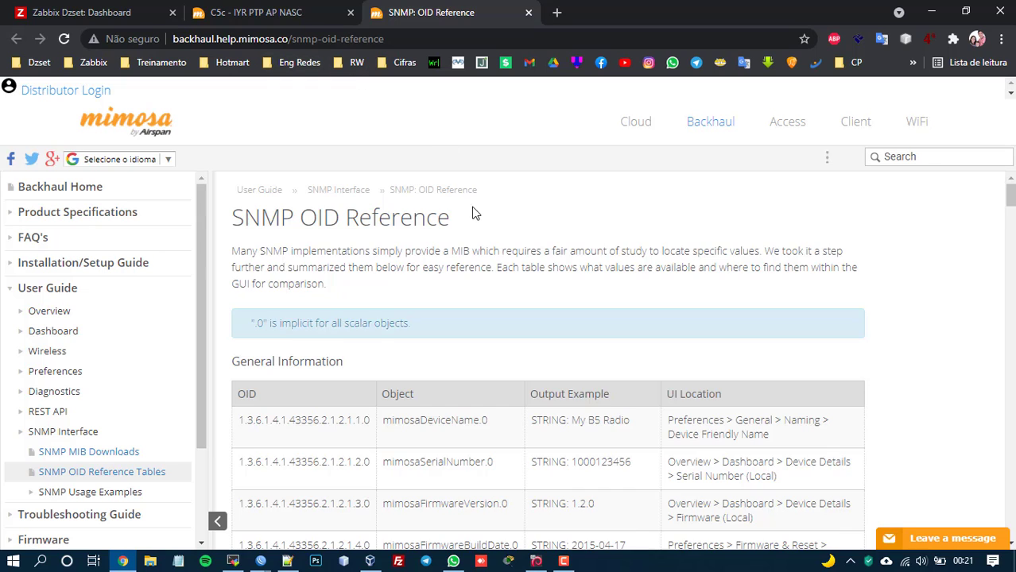
pyautogui.scroll(-4, 474, 207)
pyautogui.scroll(2, 474, 207)
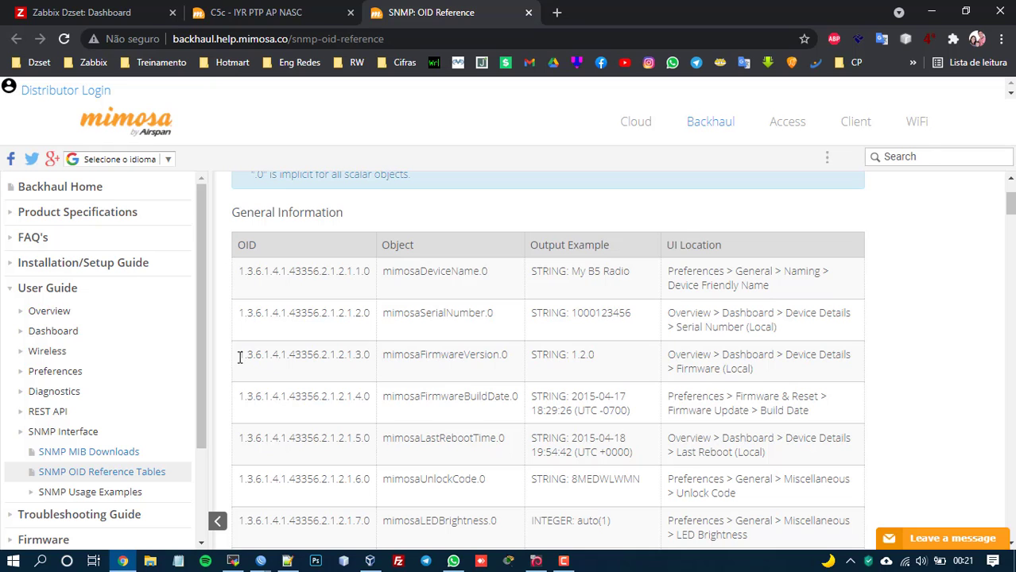
pyautogui.moveTo(238, 355); pyautogui.dragTo(372, 363)
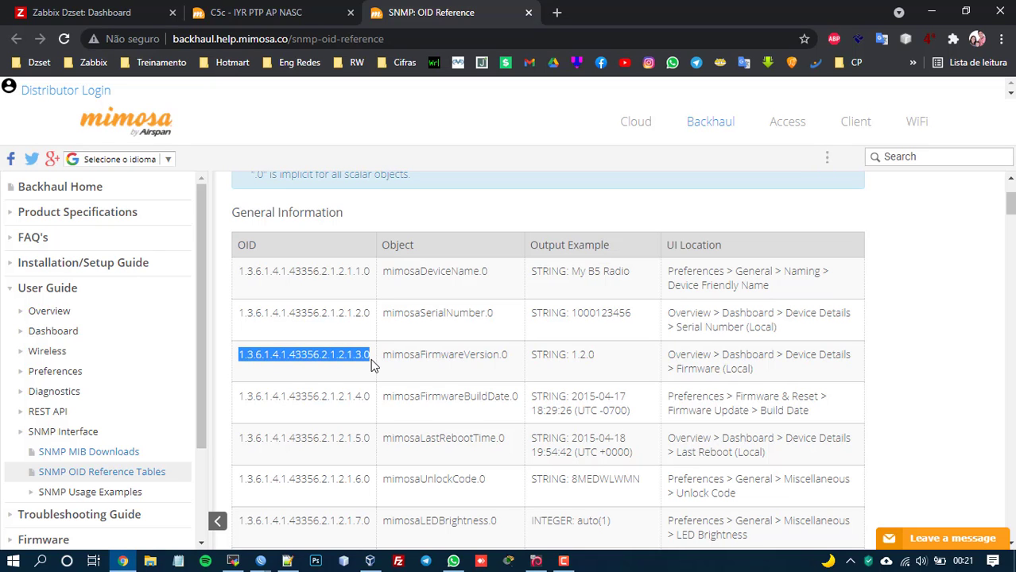
pyautogui.click(233, 562)
# Query OID 1.3.6.1.4.1.43356.2.1.2.1.3.0 on 10.22.10.50 with snmpwalk -v2c, returning firmware 2.8.0.4.
pyautogui.write('snmpwalk -v2c -c mimosa 10.22.10.50')
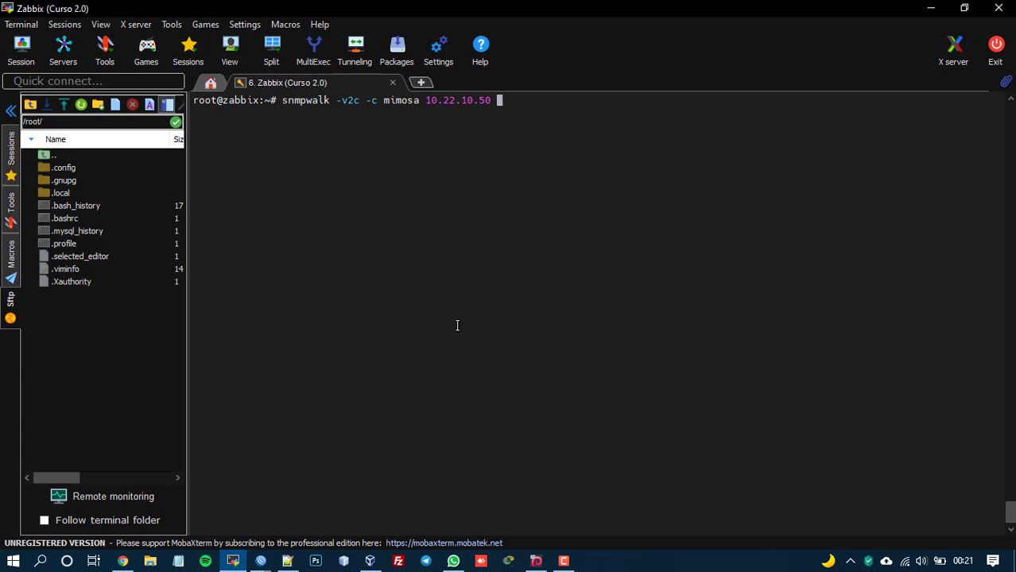
pyautogui.rightClick(457, 325)
pyautogui.press('Return')
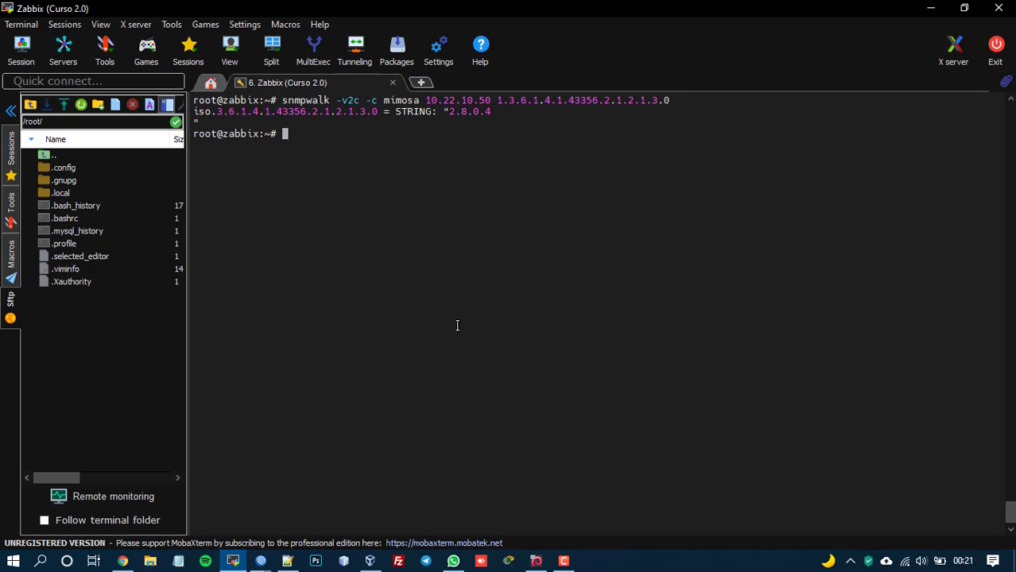
pyautogui.hotkey('alt', 'Tab')
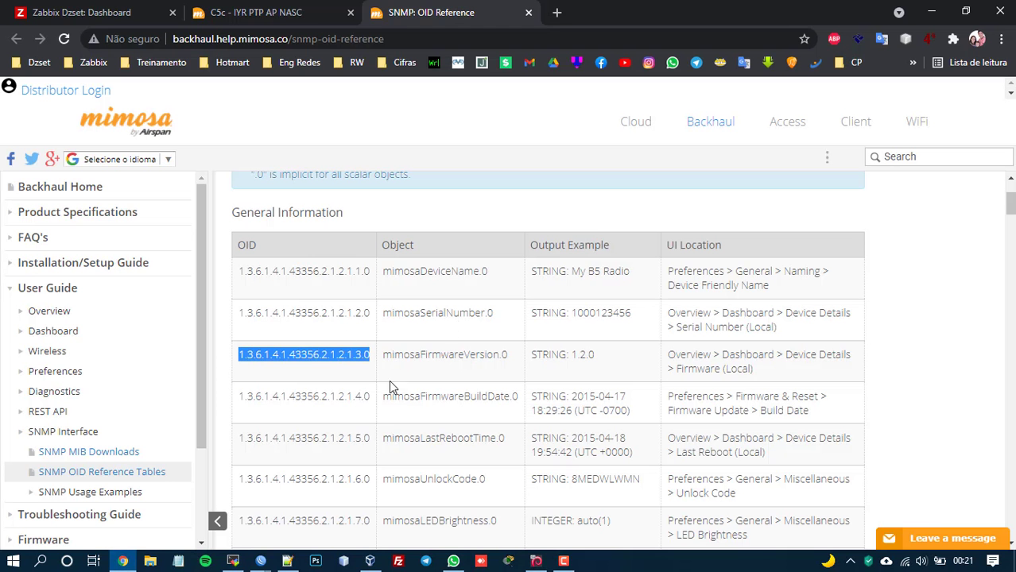
pyautogui.hotkey('alt', 'Tab')
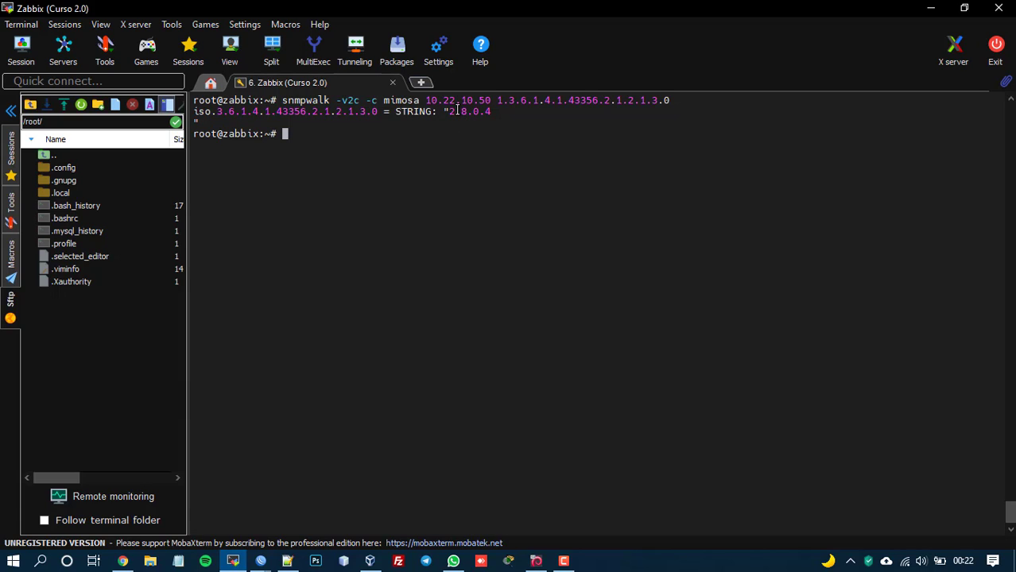
pyautogui.click(123, 561)
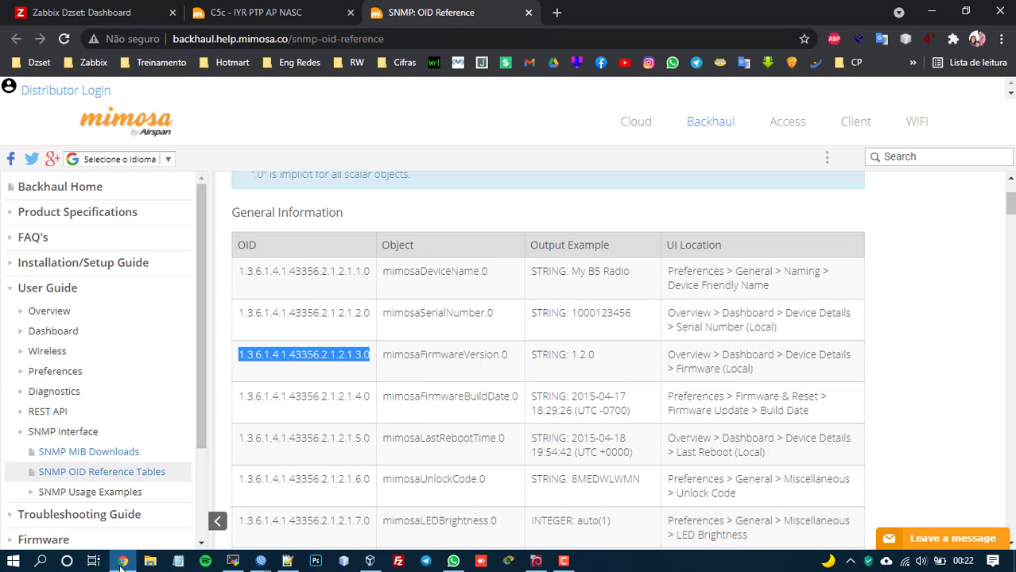
pyautogui.click(283, 9)
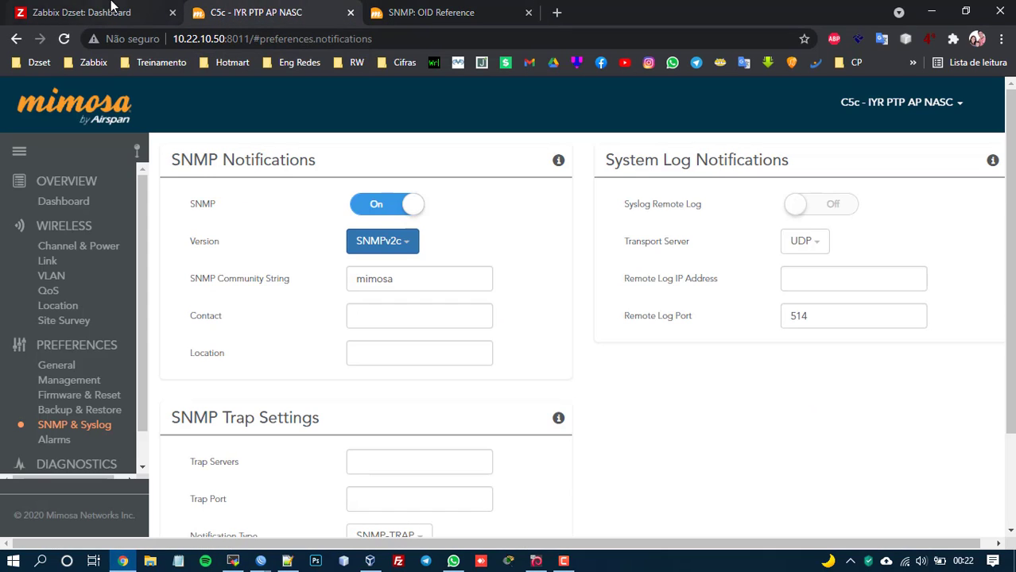
# Import Template Mimosa C5c by Dzset.xml from Desktop\Mimosa into Zabbix templates.
pyautogui.click(111, 7)
pyautogui.moveTo(48, 171)
pyautogui.click(65, 261)
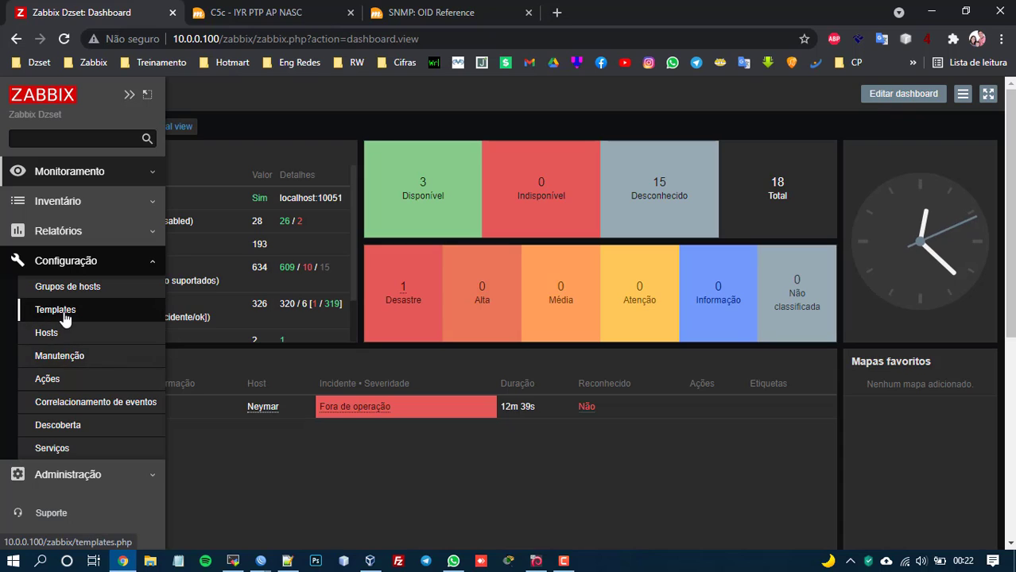
pyautogui.click(65, 316)
pyautogui.click(968, 94)
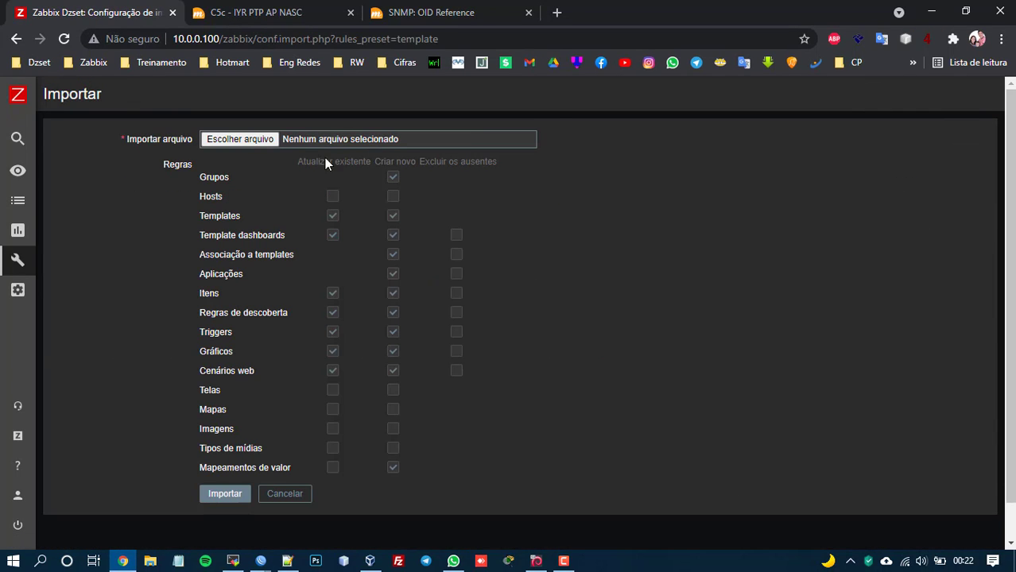
pyautogui.click(239, 139)
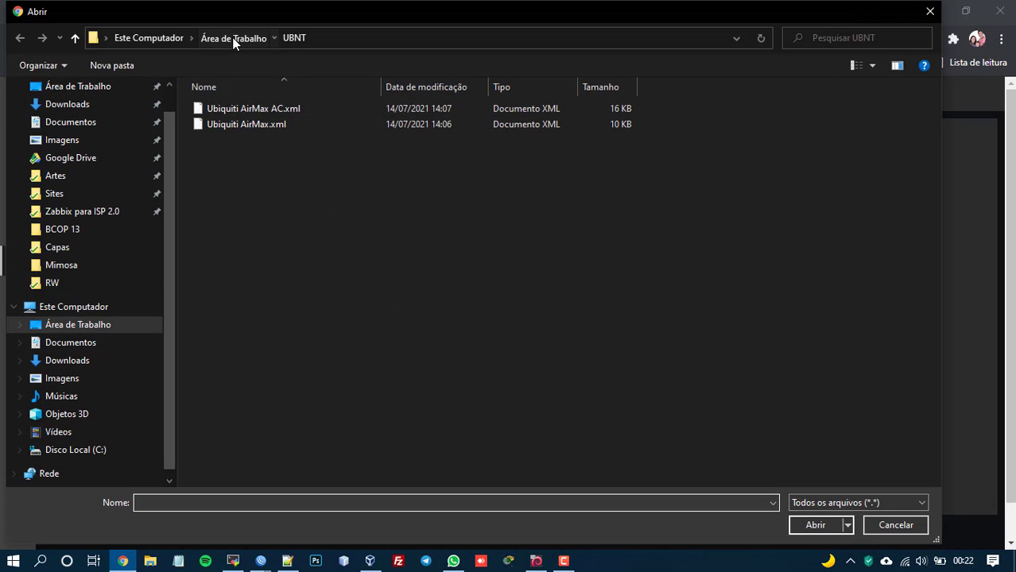
pyautogui.click(232, 37)
pyautogui.doubleClick(394, 121)
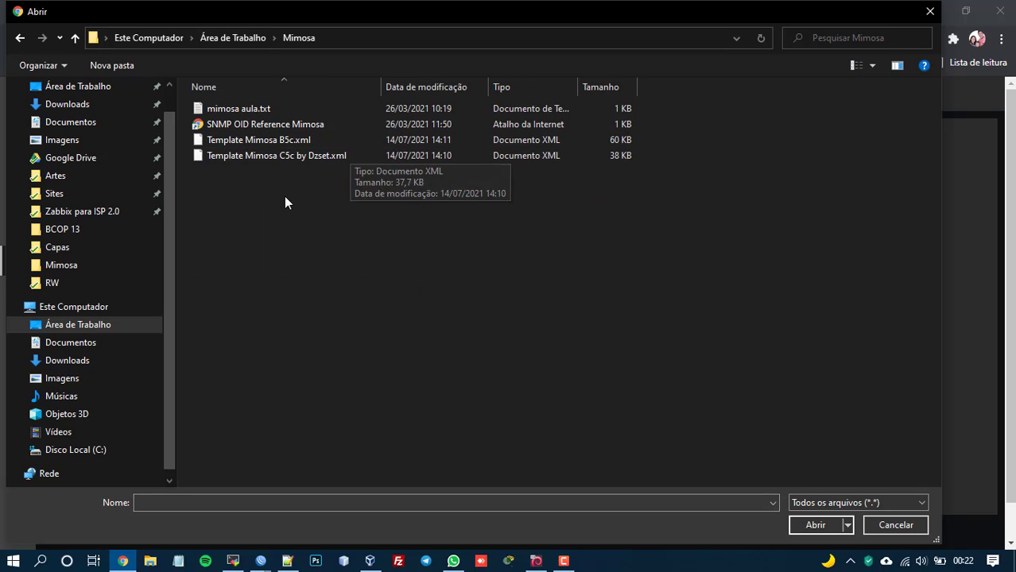
pyautogui.doubleClick(254, 155)
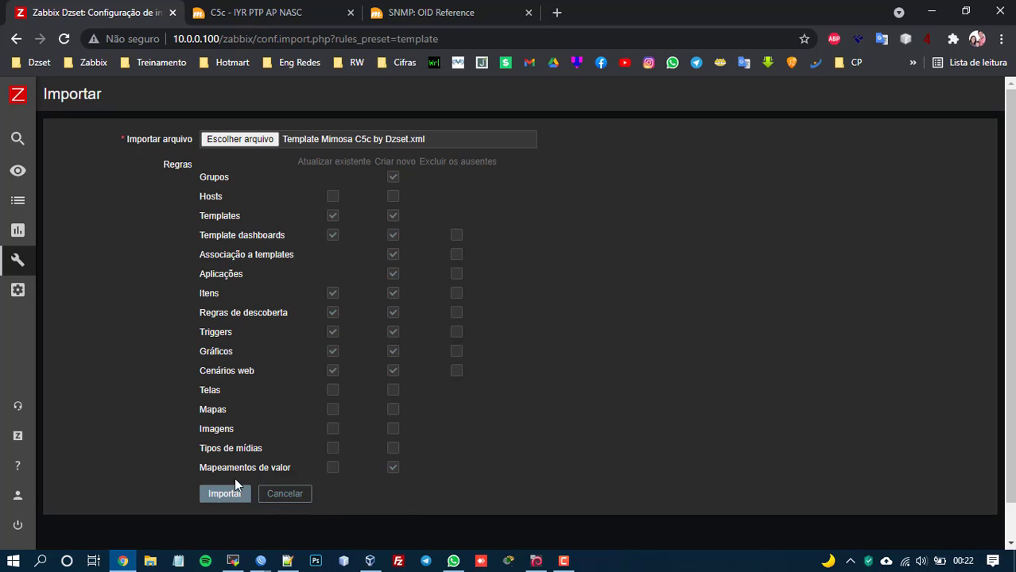
pyautogui.click(229, 494)
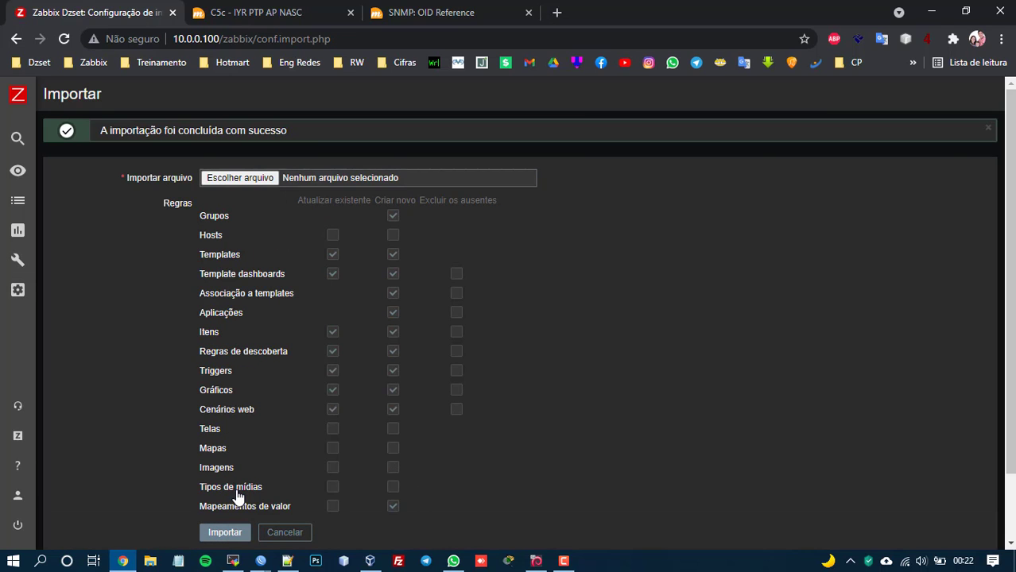
# Import Template Mimosa B5c.xml from the same folder as well.
pyautogui.click(258, 178)
pyautogui.doubleClick(270, 135)
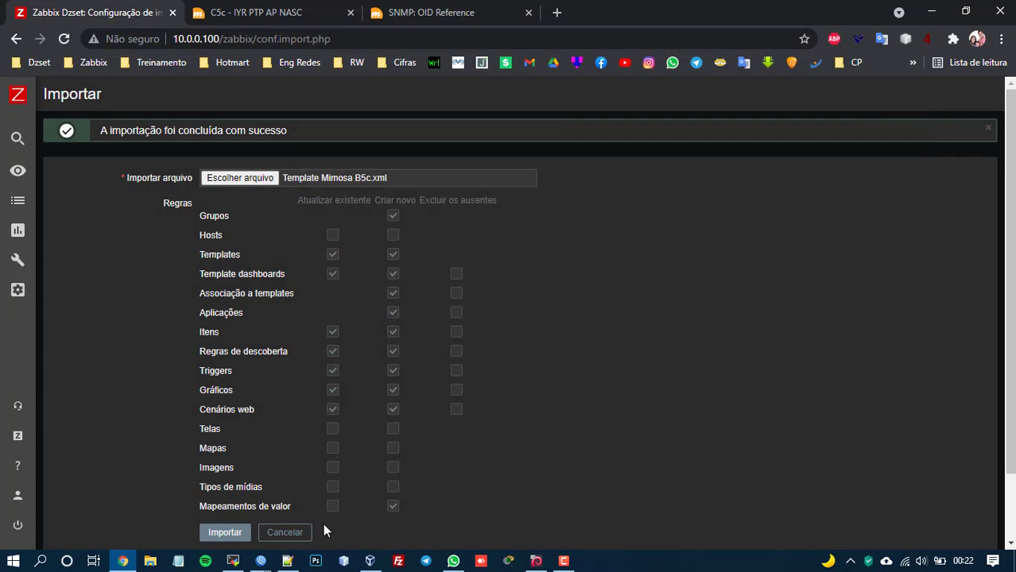
pyautogui.scroll(-1, 271, 513)
pyautogui.click(216, 452)
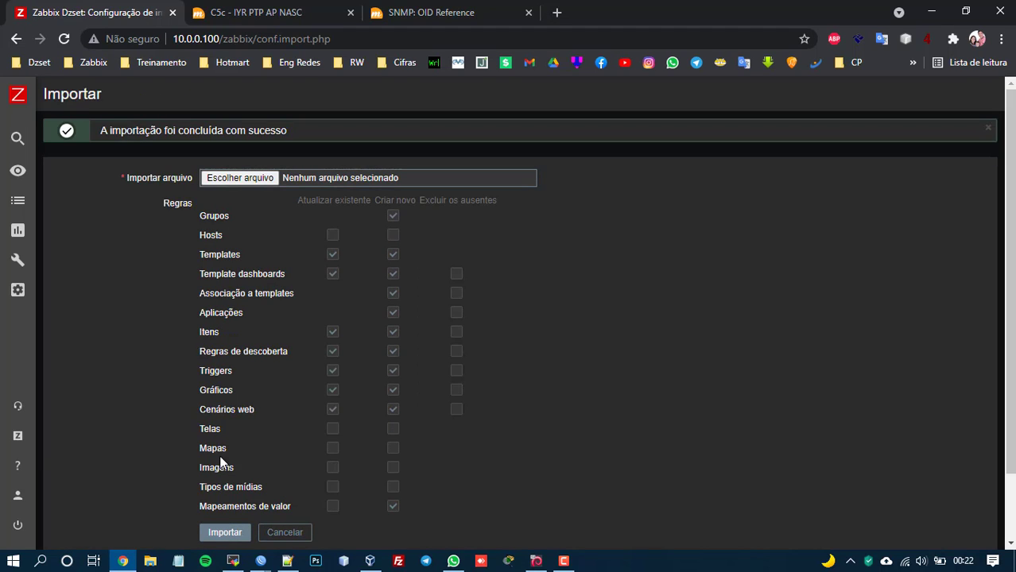
pyautogui.click(290, 534)
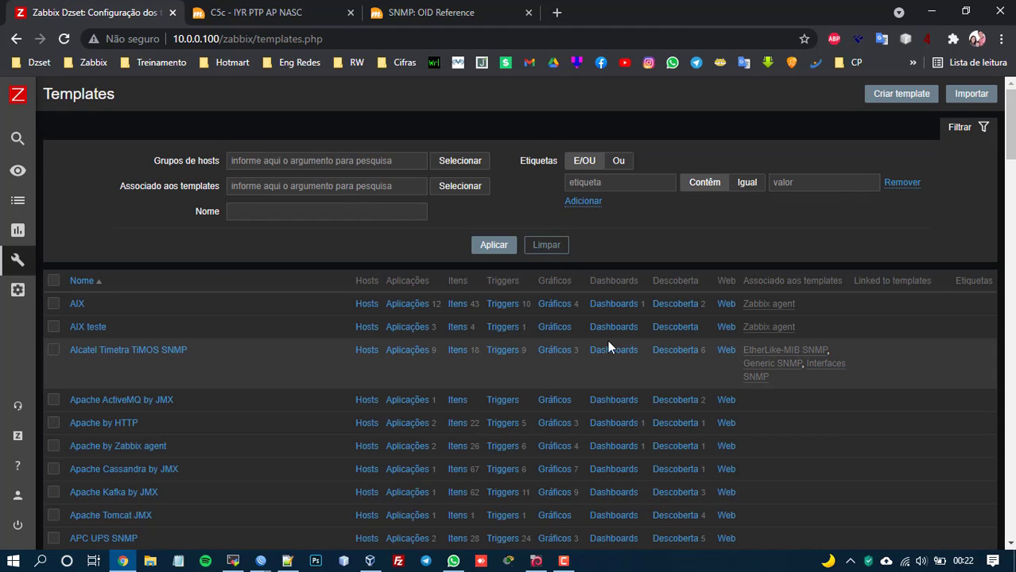
# Filter templates by name 'mimo', listing B5c (71 items) and C5c by Dzset (42 items).
pyautogui.click(350, 213)
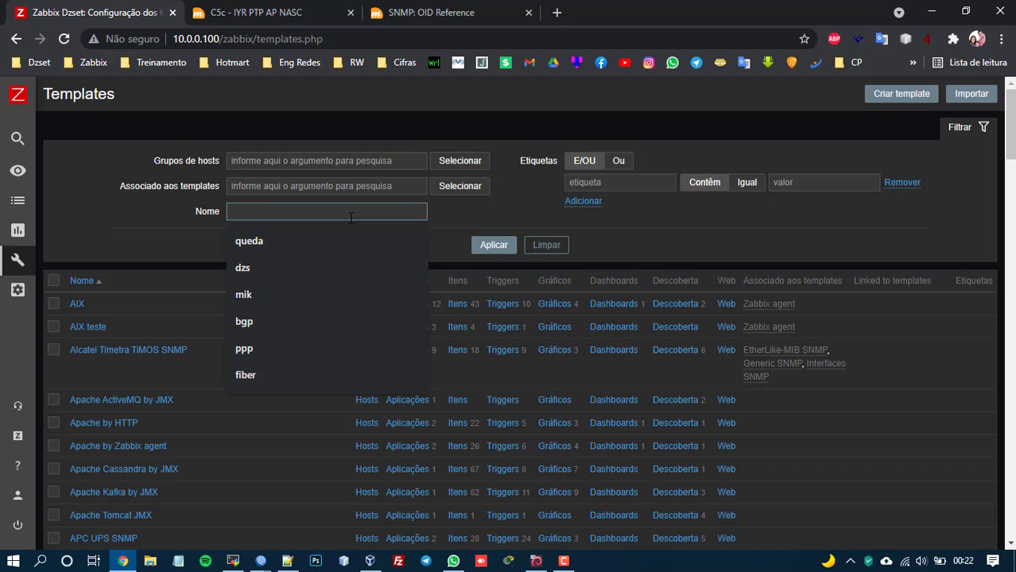
pyautogui.write('mimo')
pyautogui.press('Return')
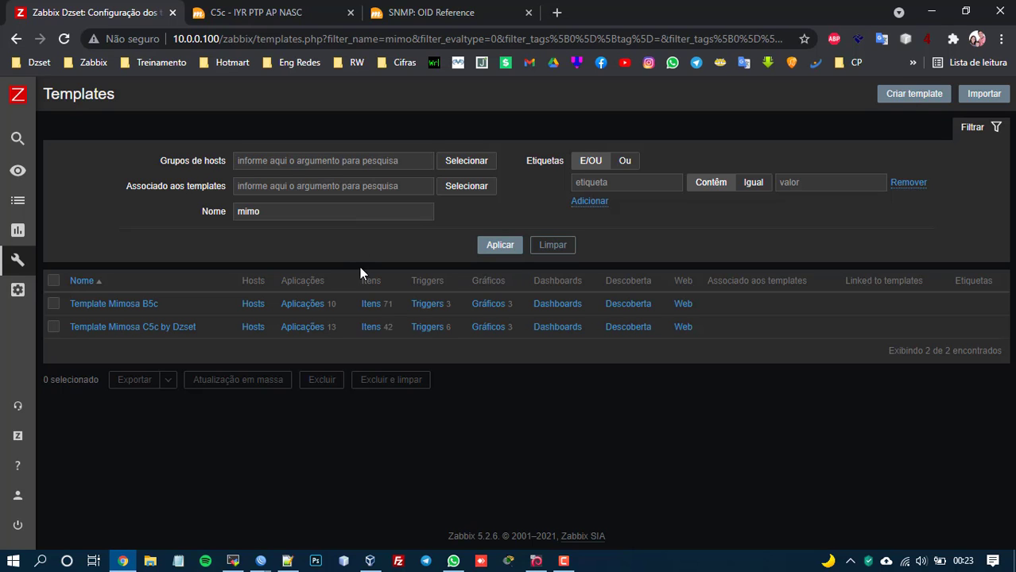
# Scroll through Template Mimosa B5c's 71 items, then return to the filtered templates list.
pyautogui.click(371, 304)
pyautogui.scroll(-5, 546, 292)
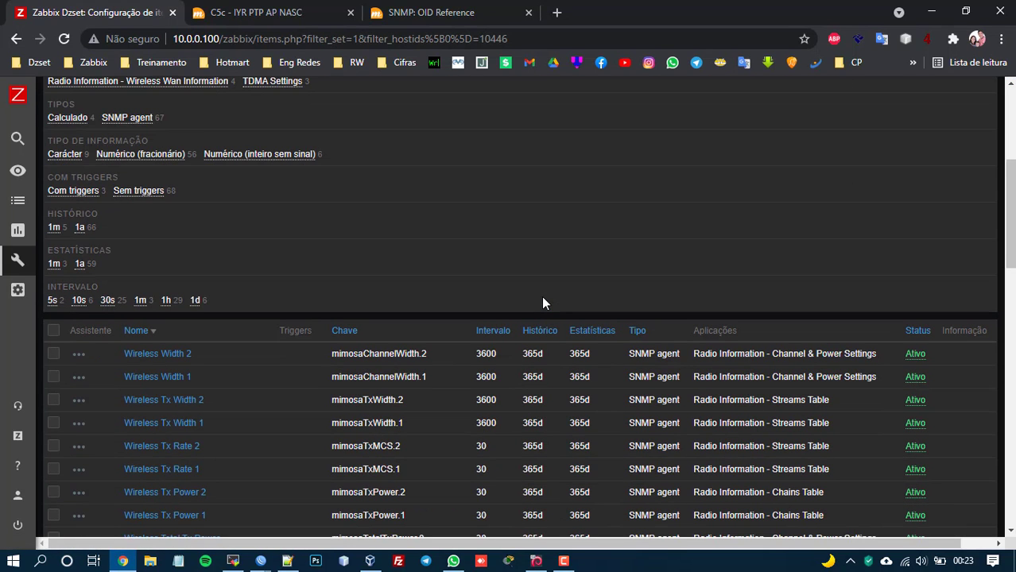
pyautogui.scroll(-2, 542, 301)
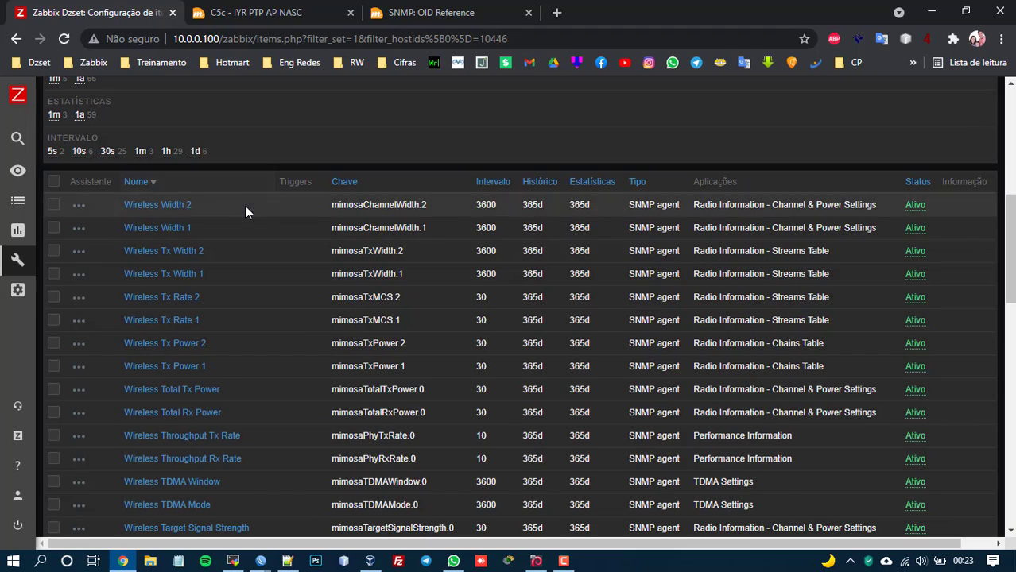
pyautogui.scroll(5, 238, 175)
pyautogui.scroll(-5, 213, 176)
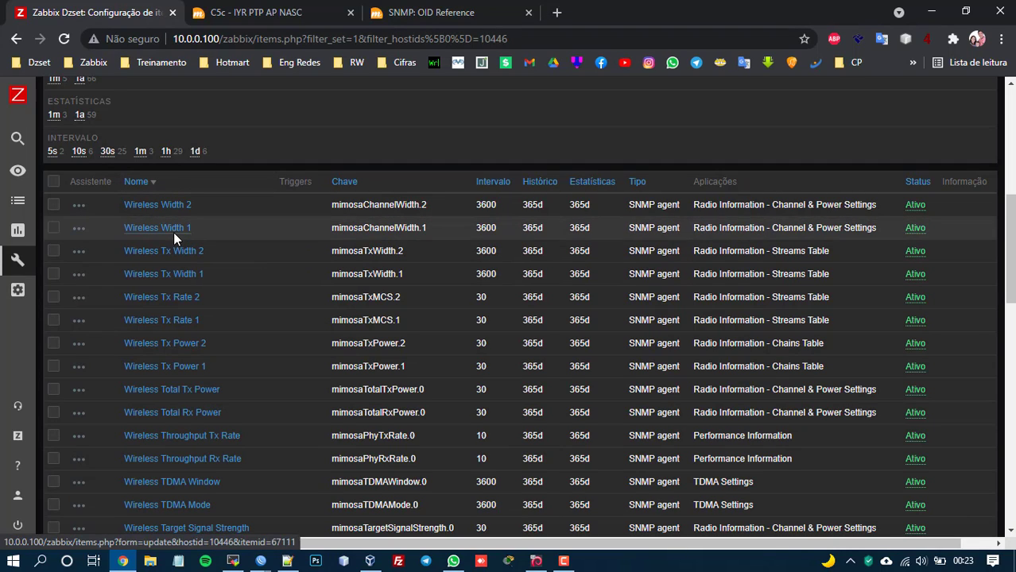
pyautogui.scroll(-2, 228, 291)
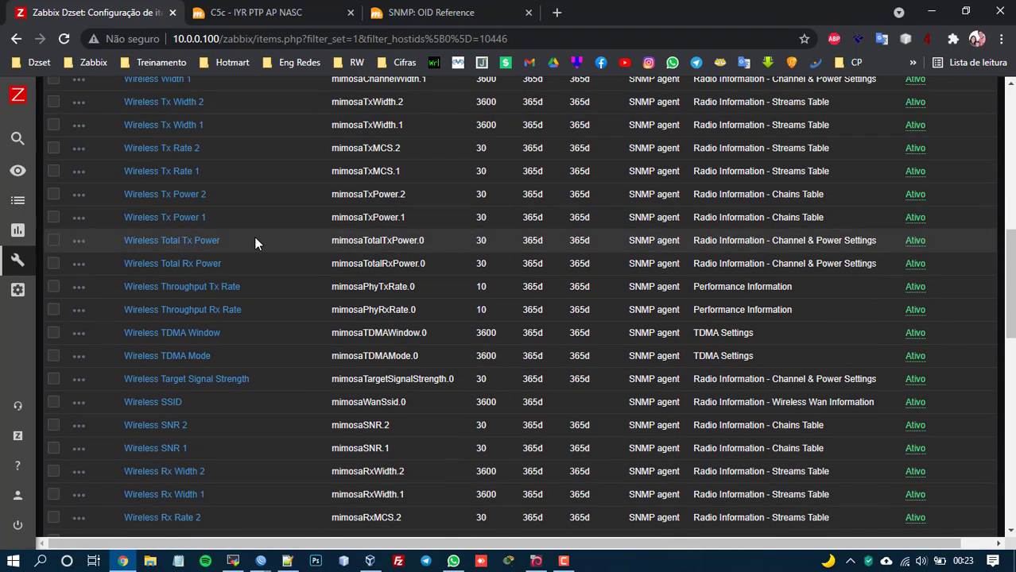
pyautogui.scroll(-4, 264, 344)
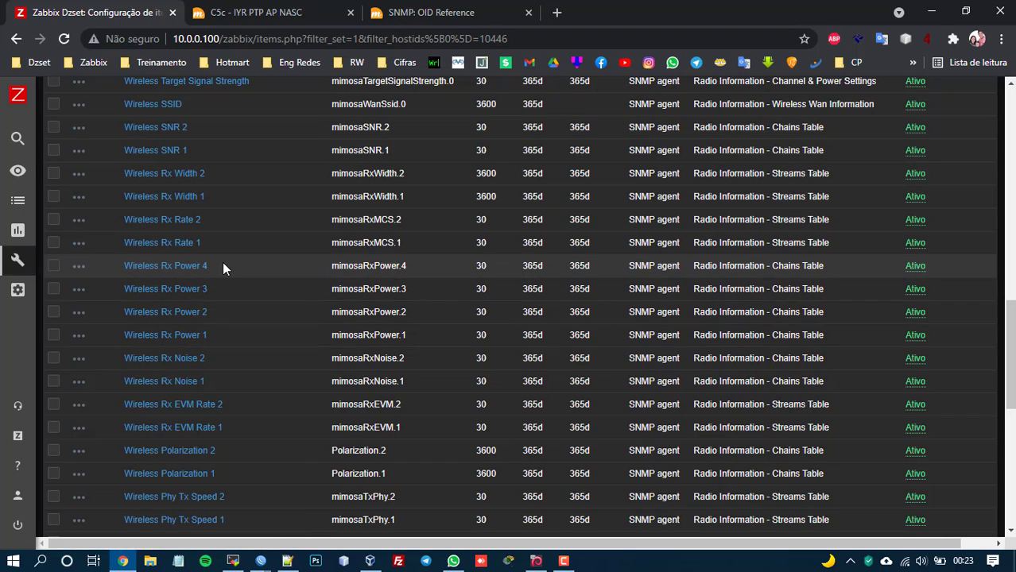
pyautogui.scroll(10, 224, 267)
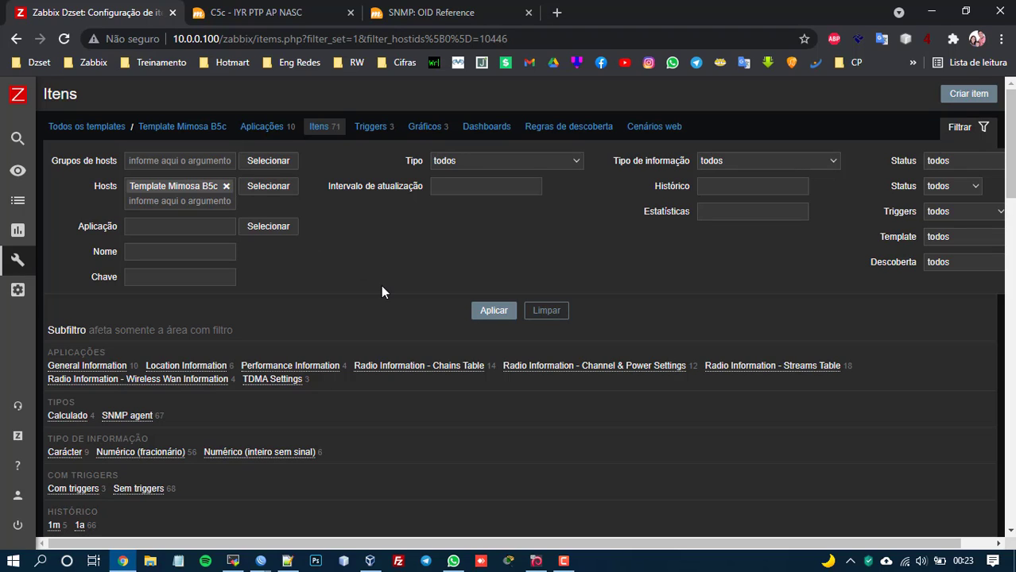
pyautogui.click(93, 127)
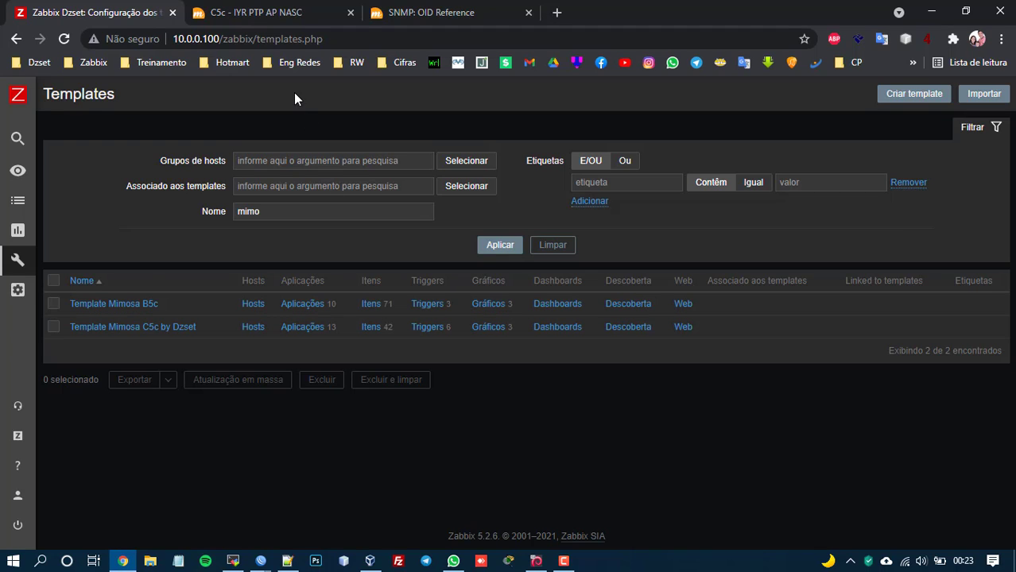
pyautogui.click(248, 9)
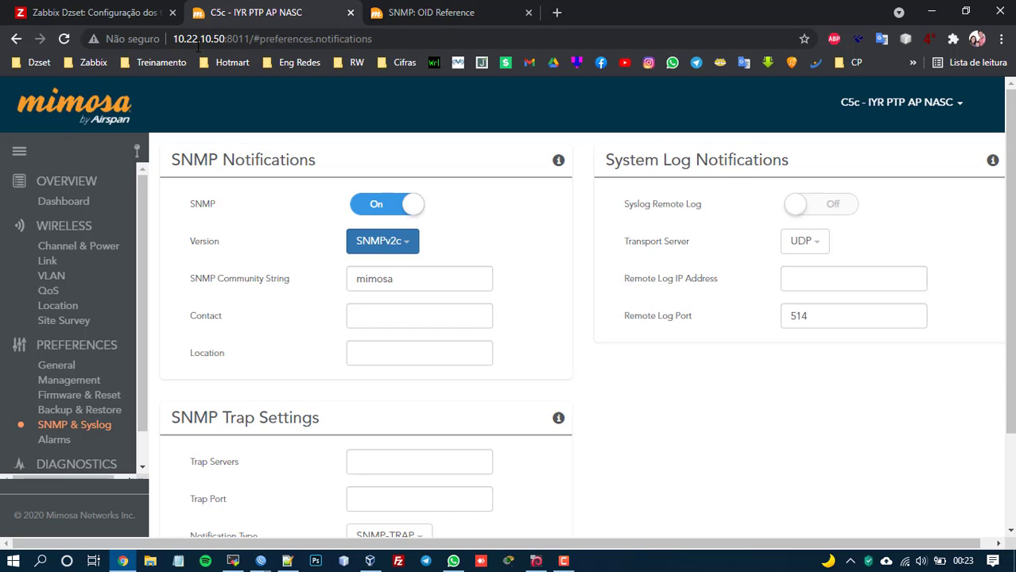
pyautogui.click(135, 12)
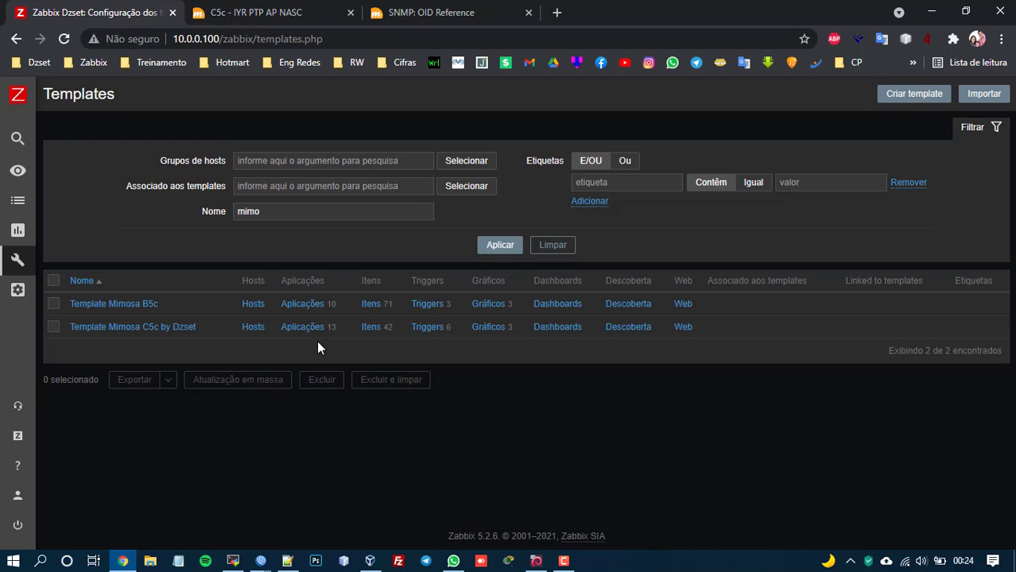
# List the six triggers of Template Mimosa C5c by Dzset and mark the -70 signal threshold.
pyautogui.click(425, 328)
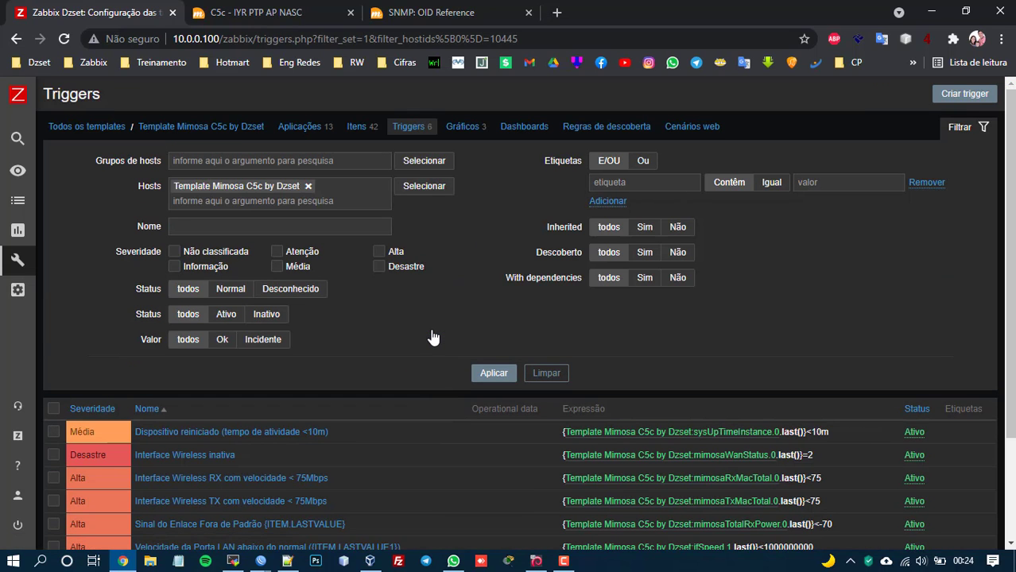
pyautogui.scroll(-3, 433, 337)
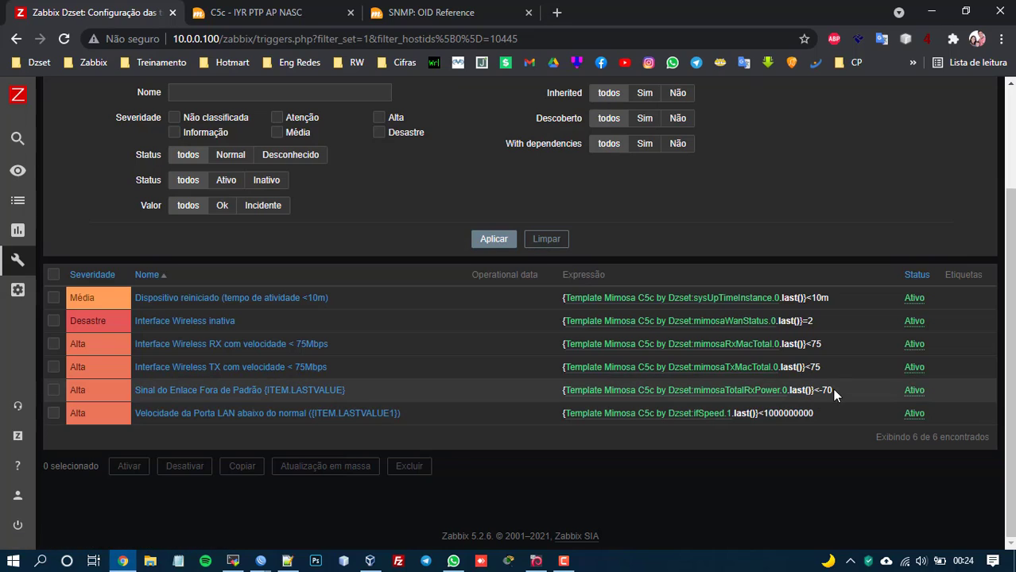
pyautogui.moveTo(813, 389); pyautogui.dragTo(835, 394)
pyautogui.click(556, 470)
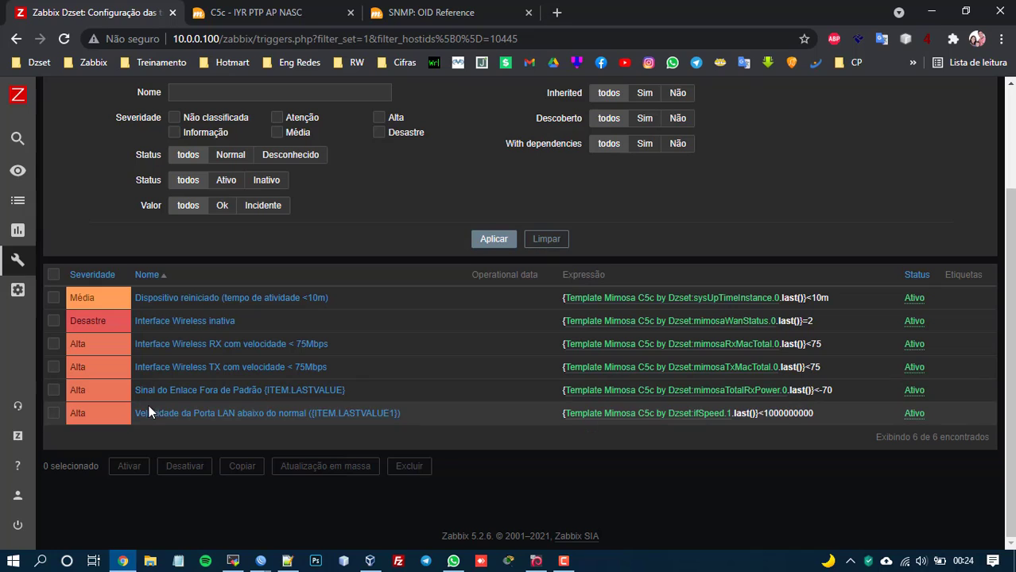
pyautogui.doubleClick(790, 413)
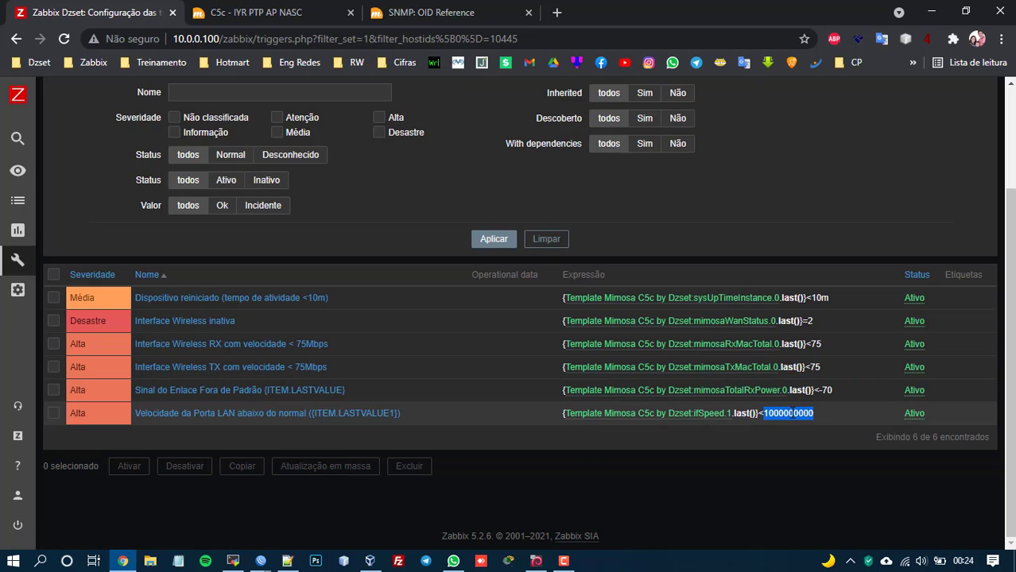
pyautogui.click(796, 413)
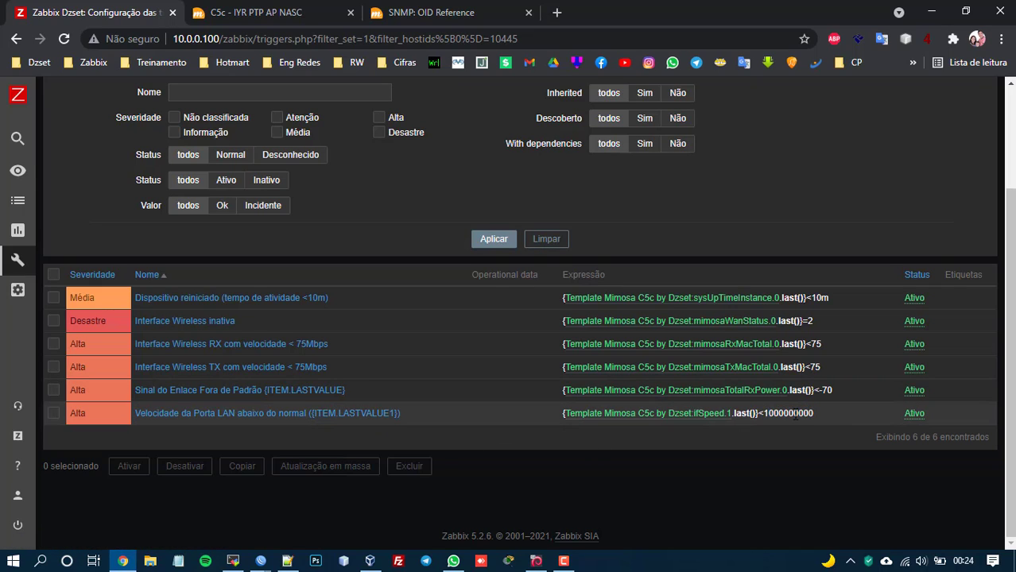
pyautogui.doubleClick(796, 413)
pyautogui.click(793, 432)
pyautogui.doubleClick(791, 412)
pyautogui.click(794, 414)
pyautogui.doubleClick(793, 414)
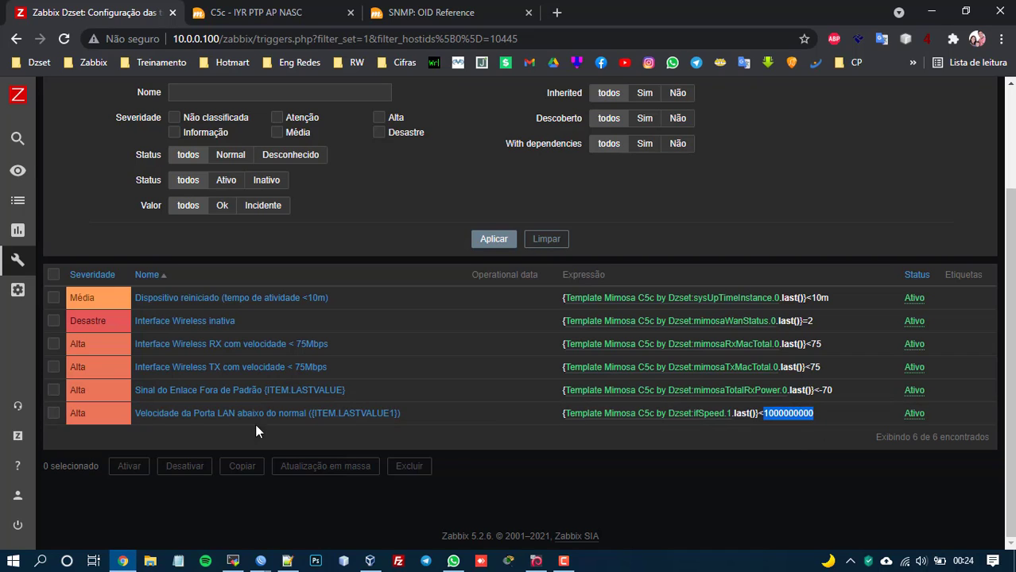
pyautogui.click(468, 426)
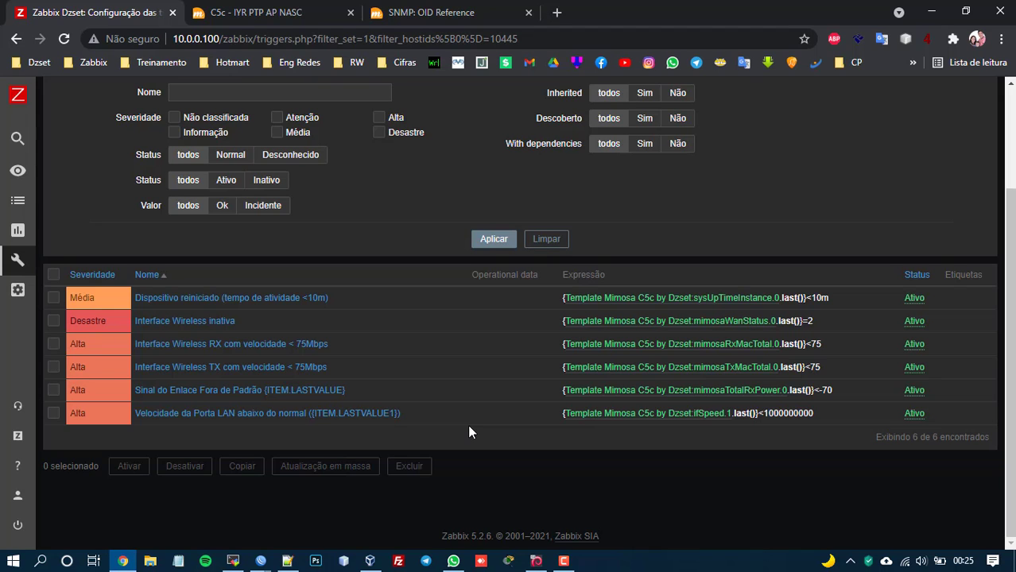
pyautogui.scroll(2, 469, 425)
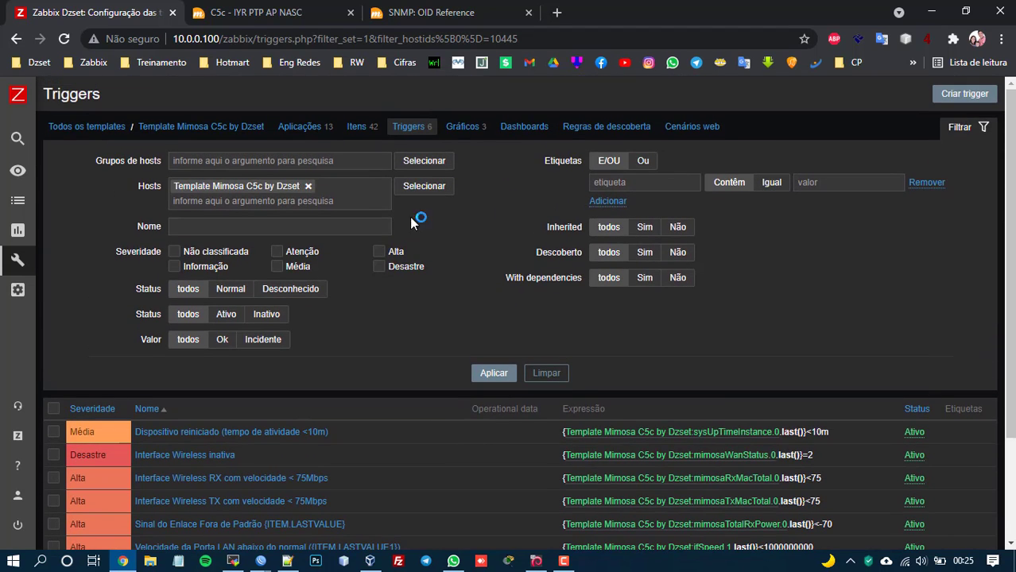
# View the C5c template's three 900×200 graphs, then go to Configuração > Hosts.
pyautogui.click(464, 128)
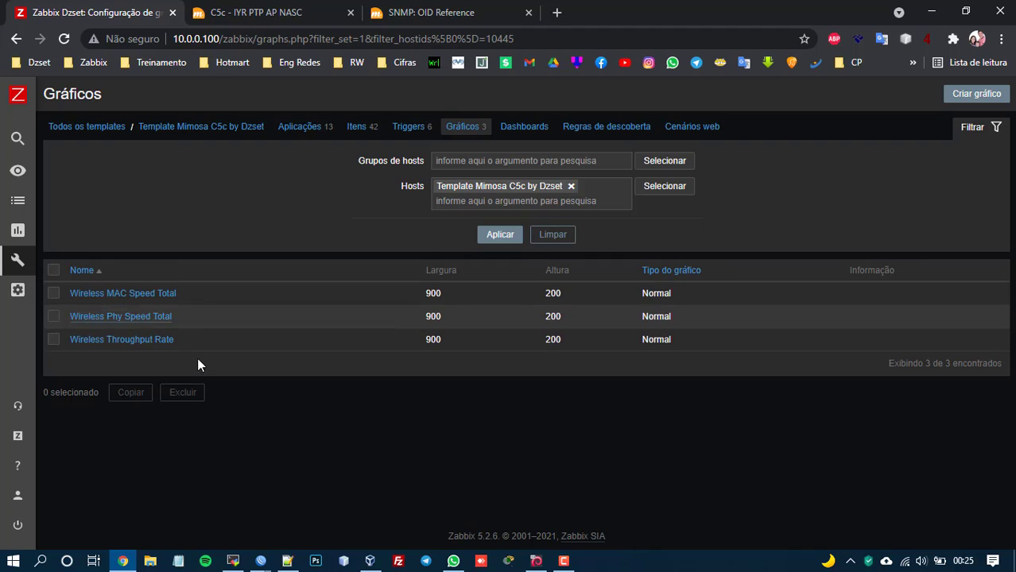
pyautogui.click(17, 290)
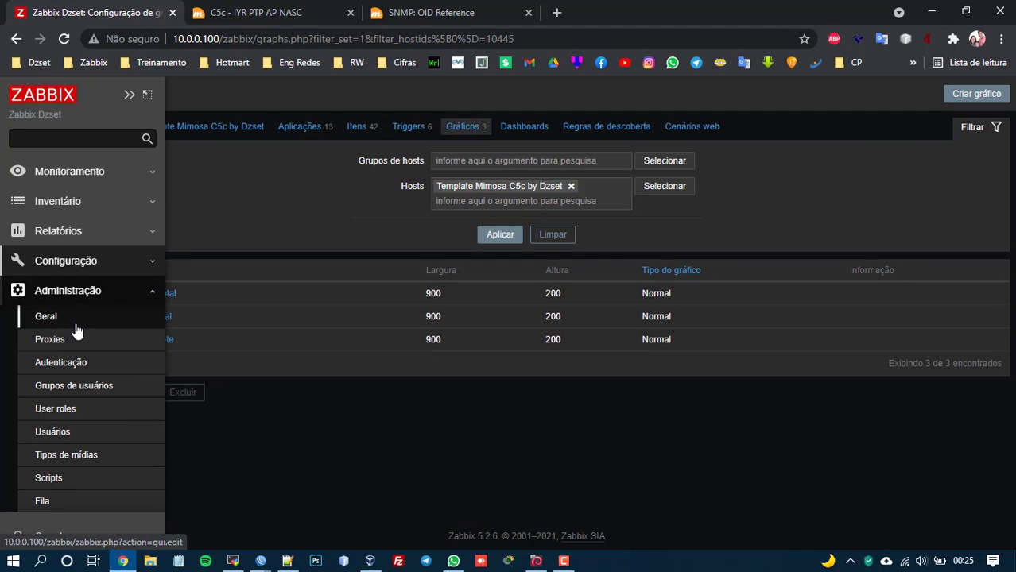
pyautogui.click(64, 261)
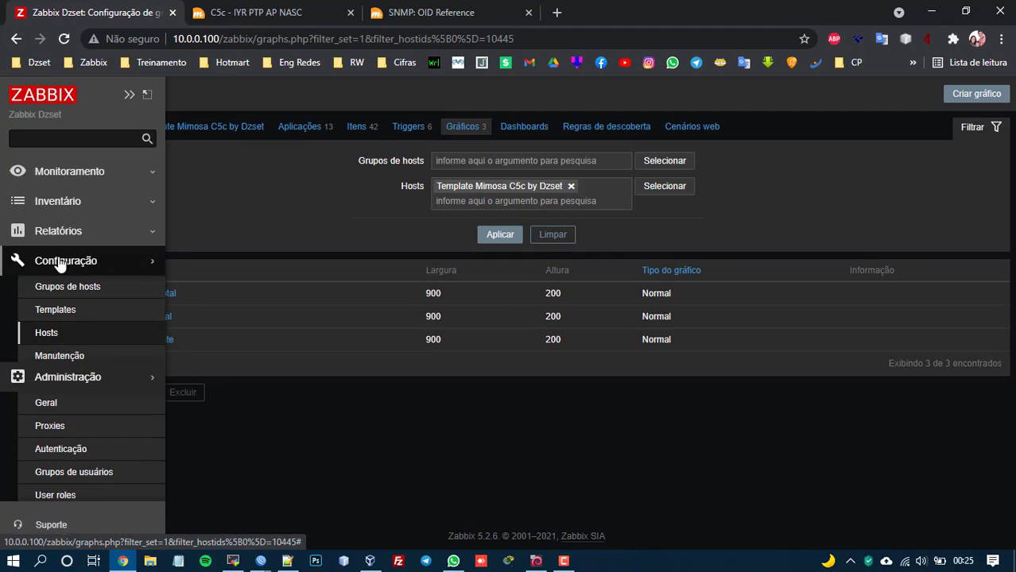
pyautogui.click(62, 337)
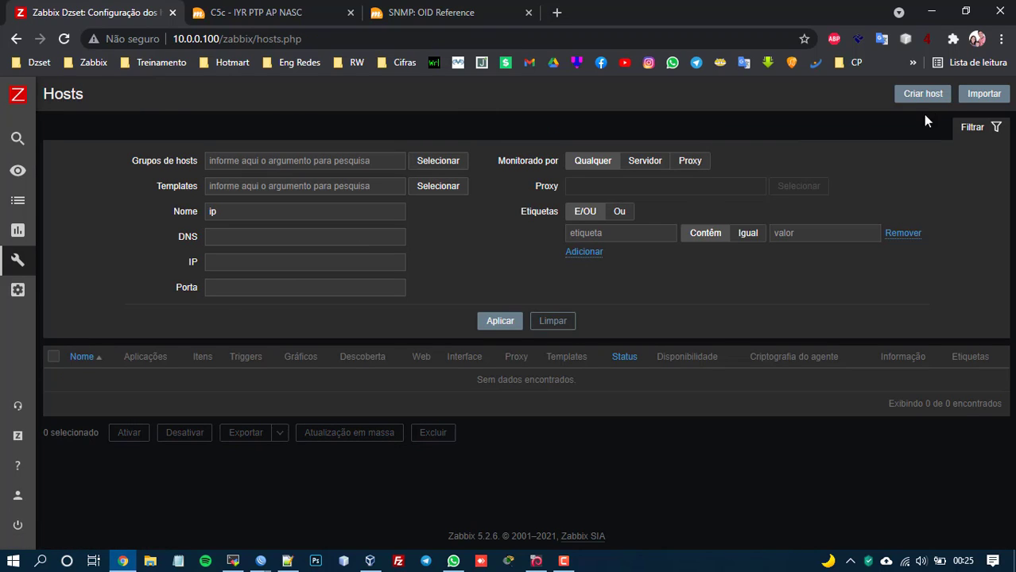
# Create a new host named 'PTP AP Nascimento'.
pyautogui.click(927, 98)
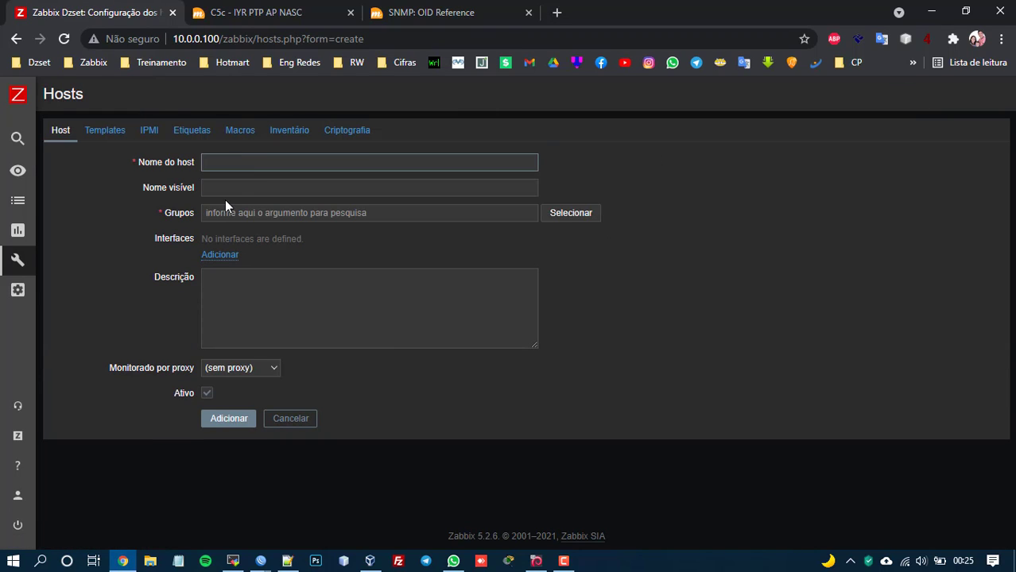
pyautogui.write('PTP')
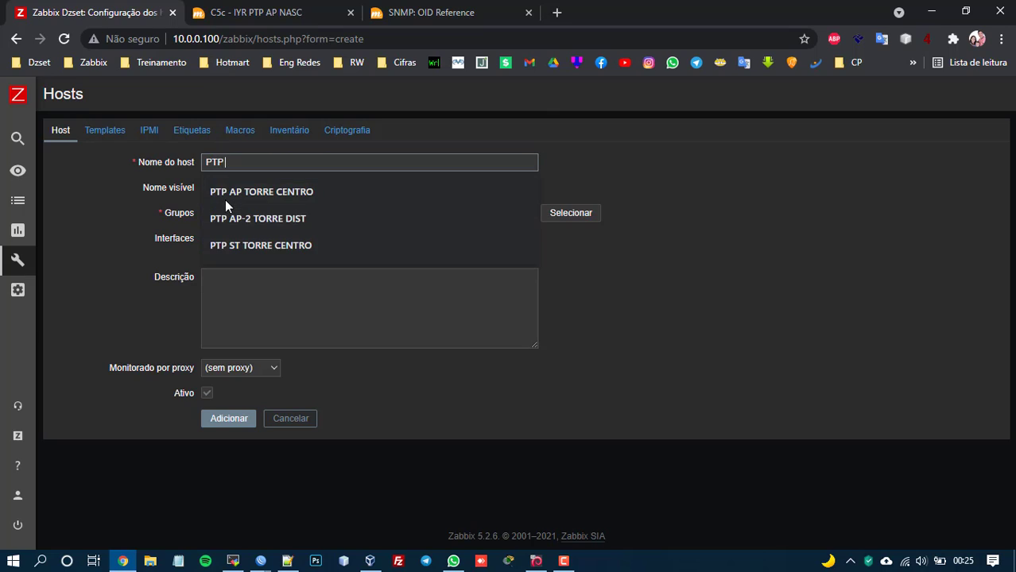
pyautogui.write(' AP')
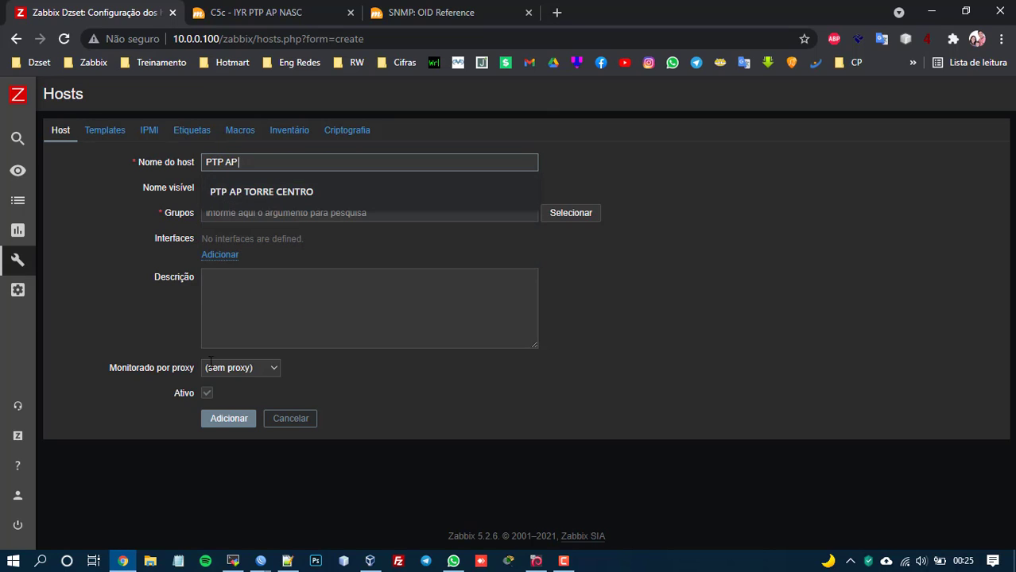
pyautogui.write(' NAS')
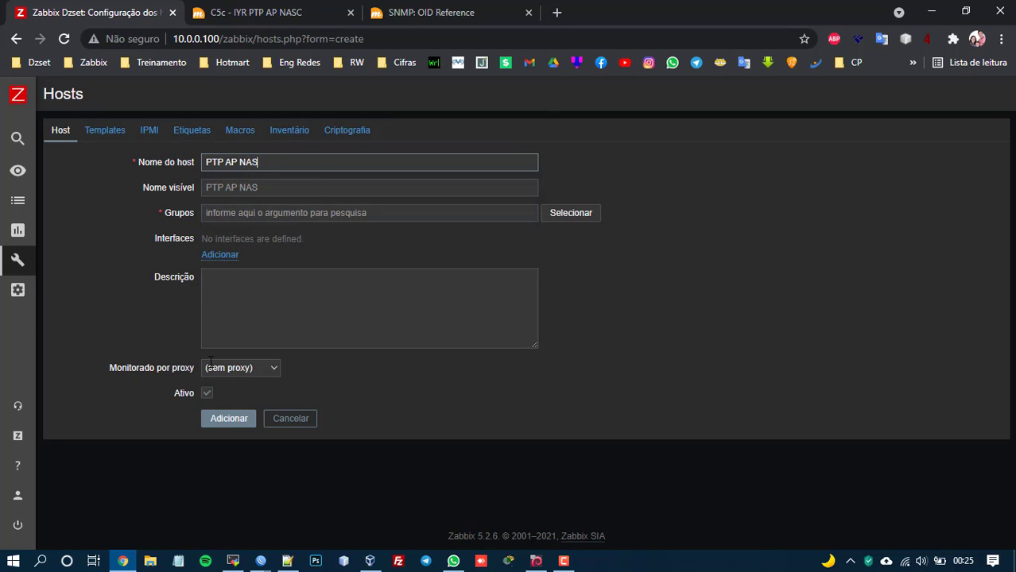
pyautogui.press('BackSpace')
pyautogui.press('BackSpace')
pyautogui.write('ascimento')
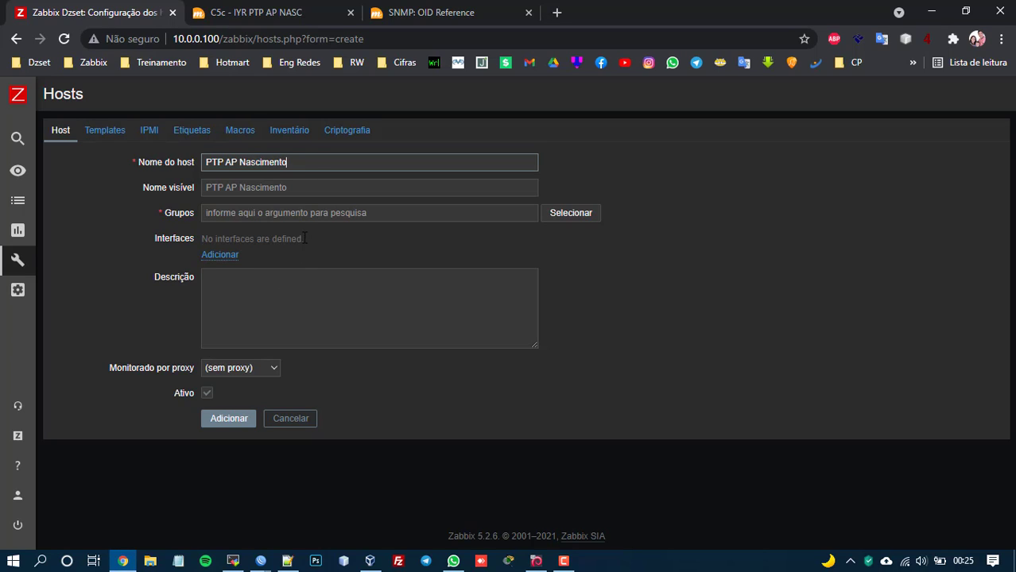
pyautogui.click(300, 211)
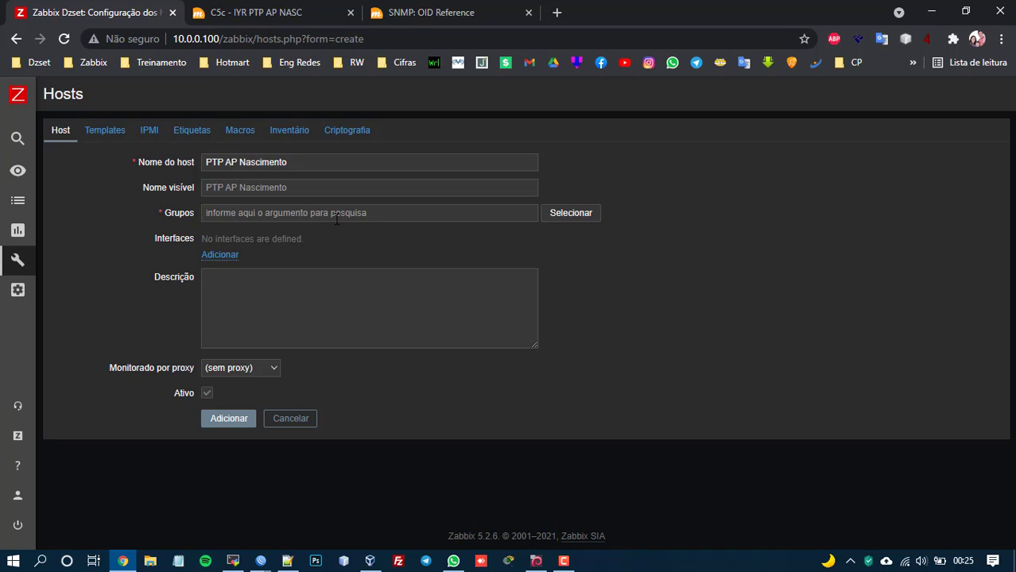
# Assign the host to a new 'Mimosa' host group, replacing the mistyped 'Mimos' entry.
pyautogui.click(336, 216)
pyautogui.write('Mimosa')
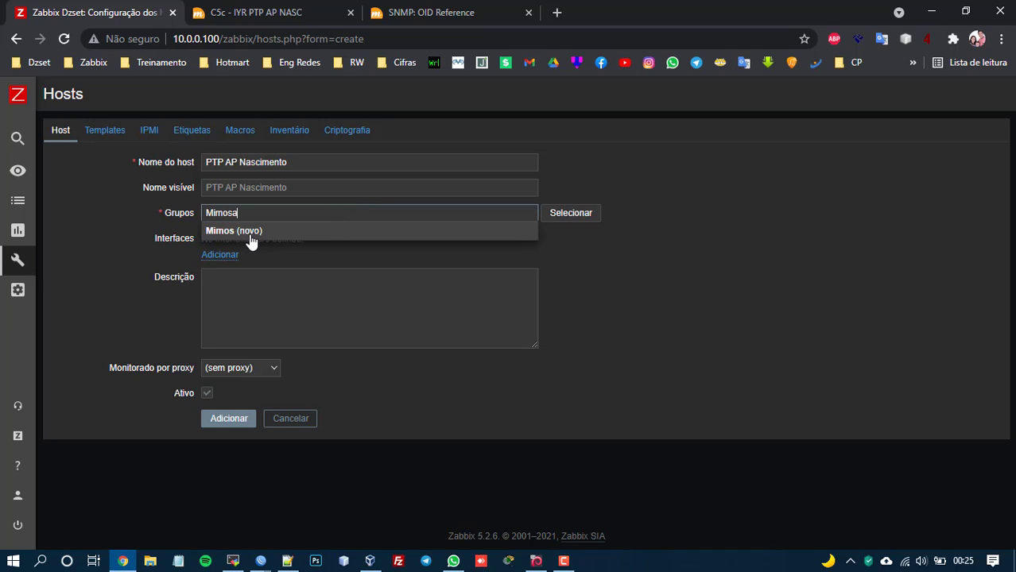
pyautogui.click(250, 237)
pyautogui.click(220, 269)
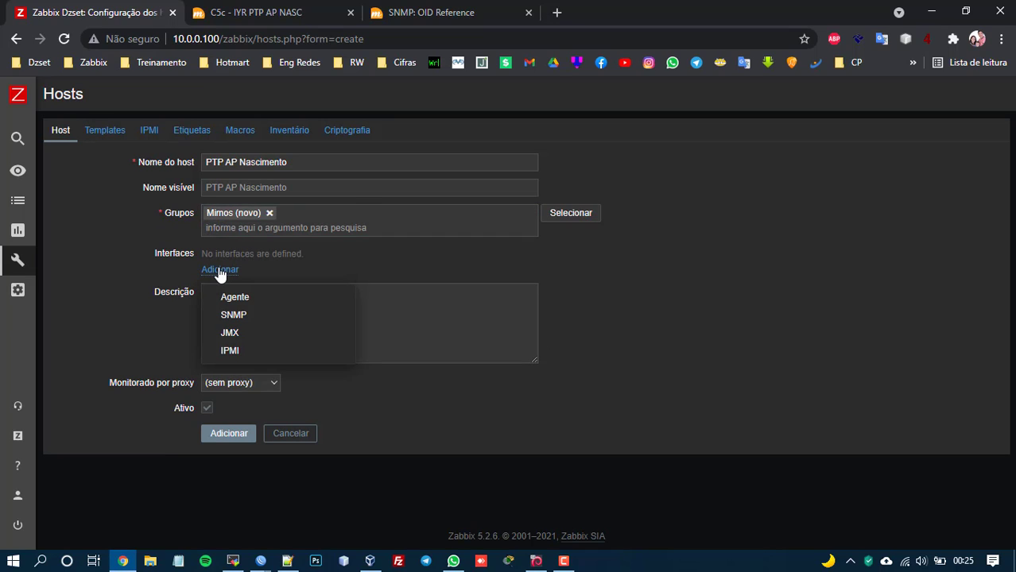
pyautogui.click(245, 217)
pyautogui.click(269, 213)
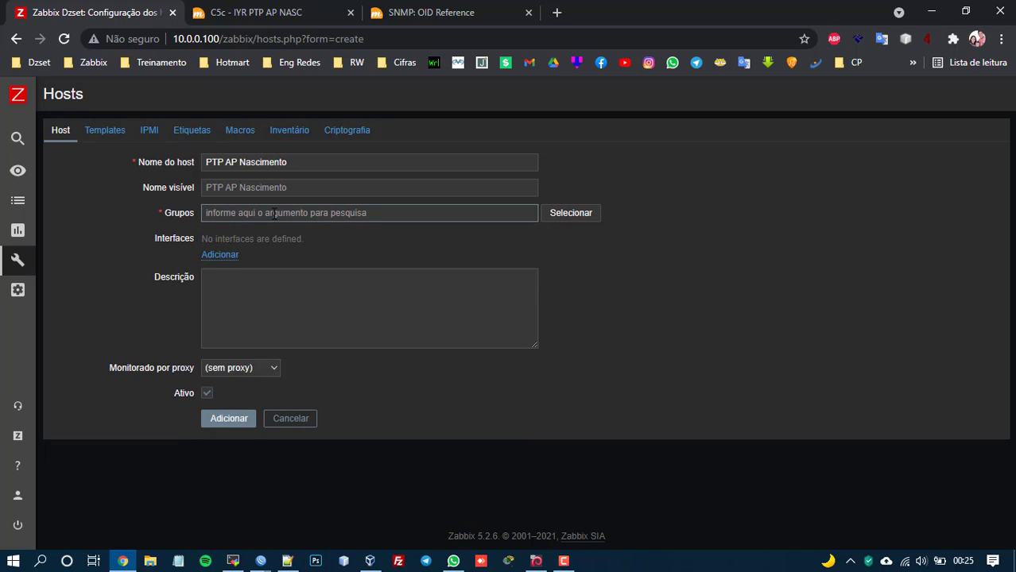
pyautogui.write('Mimosa')
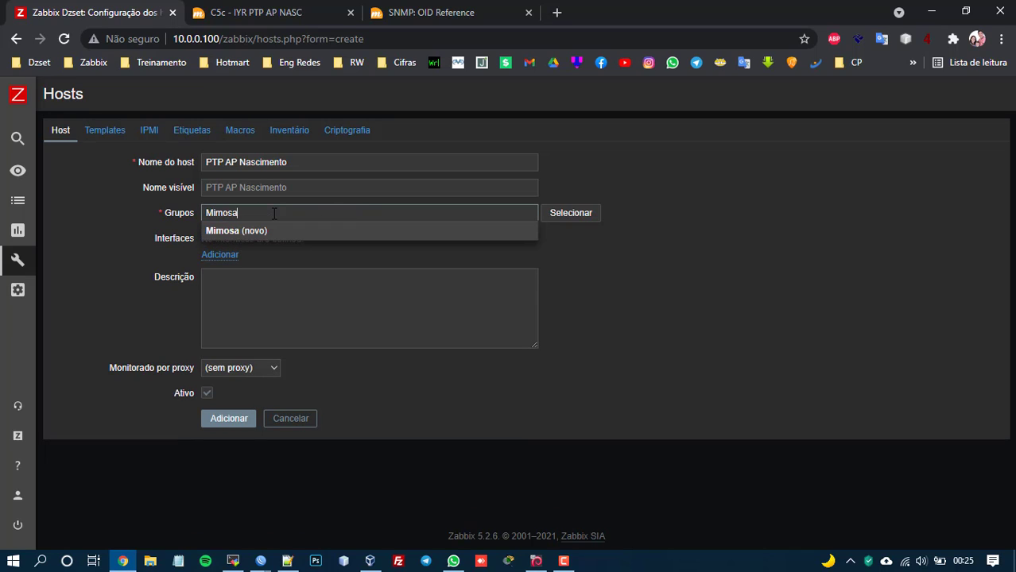
pyautogui.click(272, 232)
# Add an SNMP interface with IP address 10.22.10.50 in place of 127.0.0.1.
pyautogui.click(218, 270)
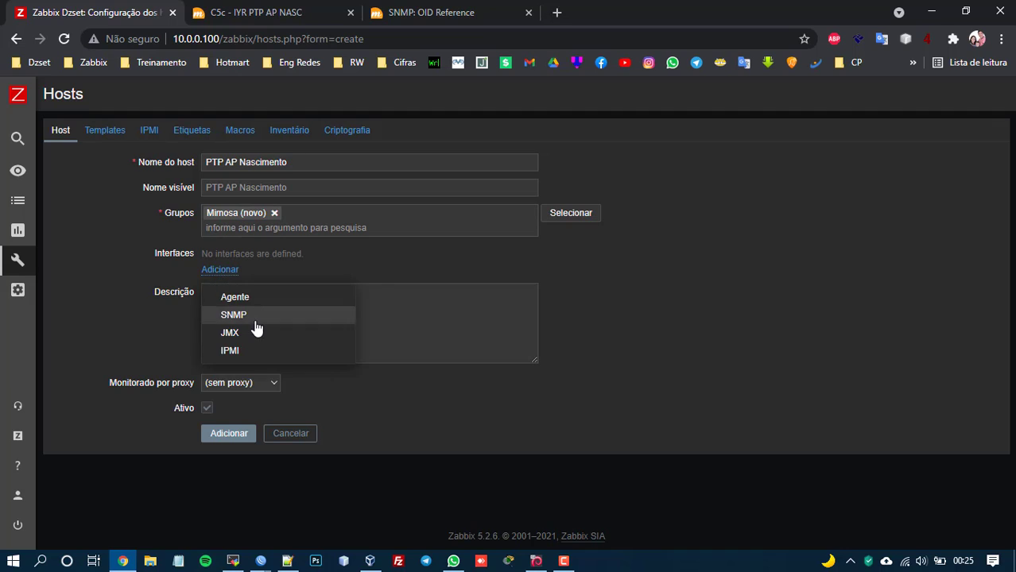
pyautogui.click(254, 313)
pyautogui.click(239, 12)
pyautogui.click(124, 8)
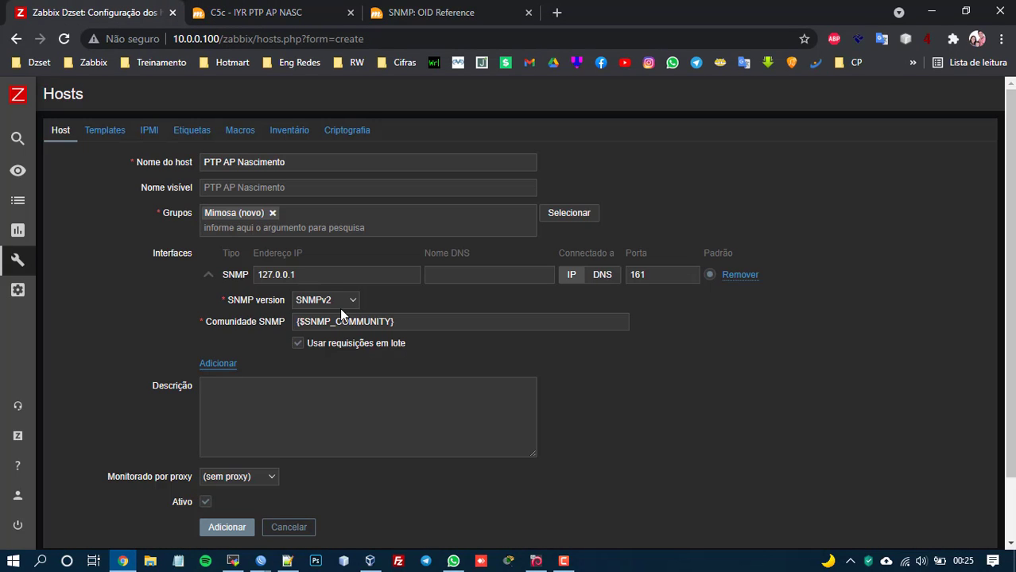
pyautogui.moveTo(310, 274); pyautogui.dragTo(205, 249)
pyautogui.write('1022.10.50')
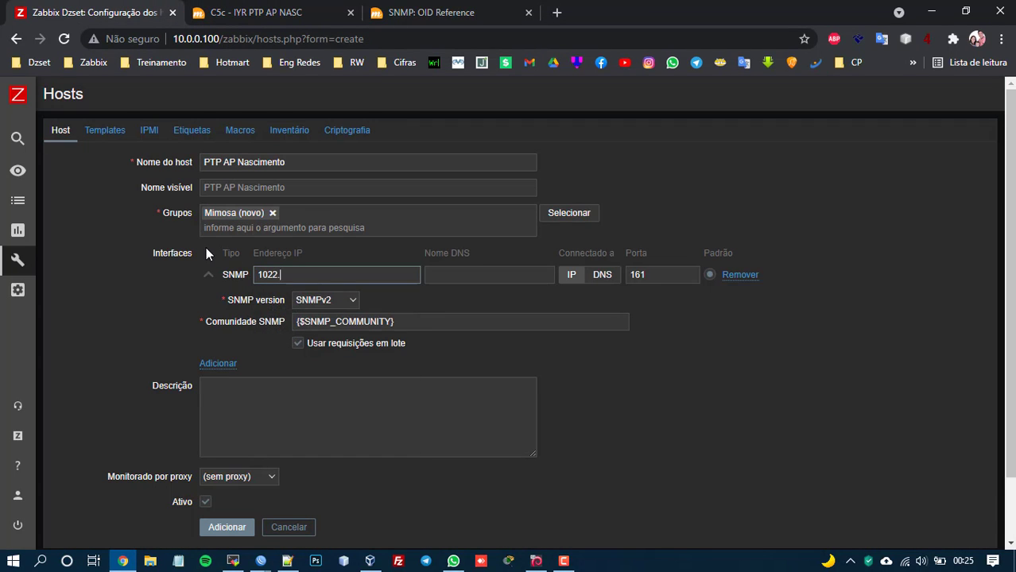
pyautogui.press('Left')
pyautogui.press('Left')
pyautogui.press('Left')
pyautogui.press('Left')
pyautogui.press('Left')
pyautogui.press('Left')
pyautogui.press('Left')
pyautogui.write('.')
pyautogui.moveTo(393, 326); pyautogui.dragTo(230, 321)
pyautogui.hotkey('ctrl', 'c')
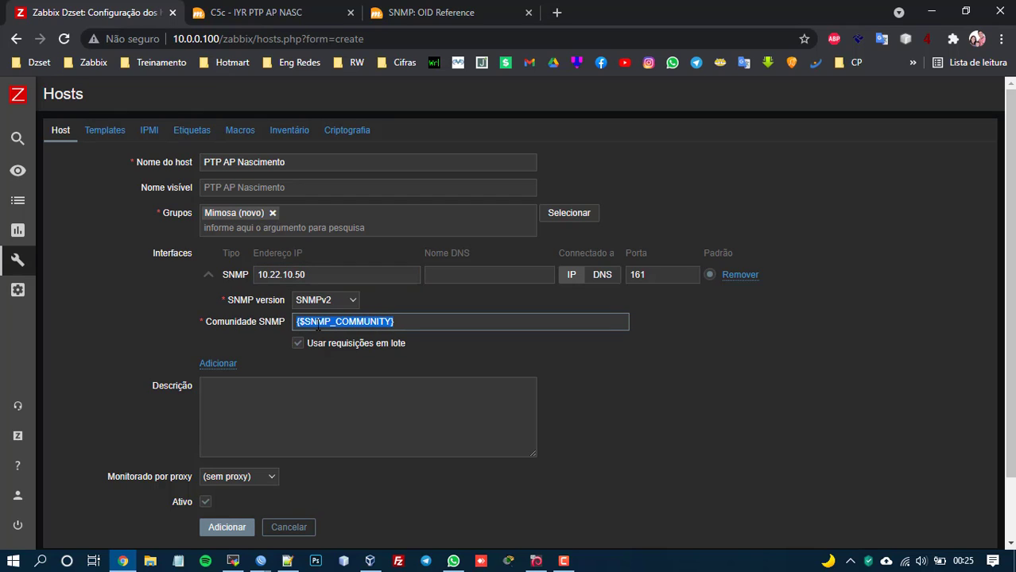
pyautogui.click(238, 131)
pyautogui.hotkey('ctrl', 'v')
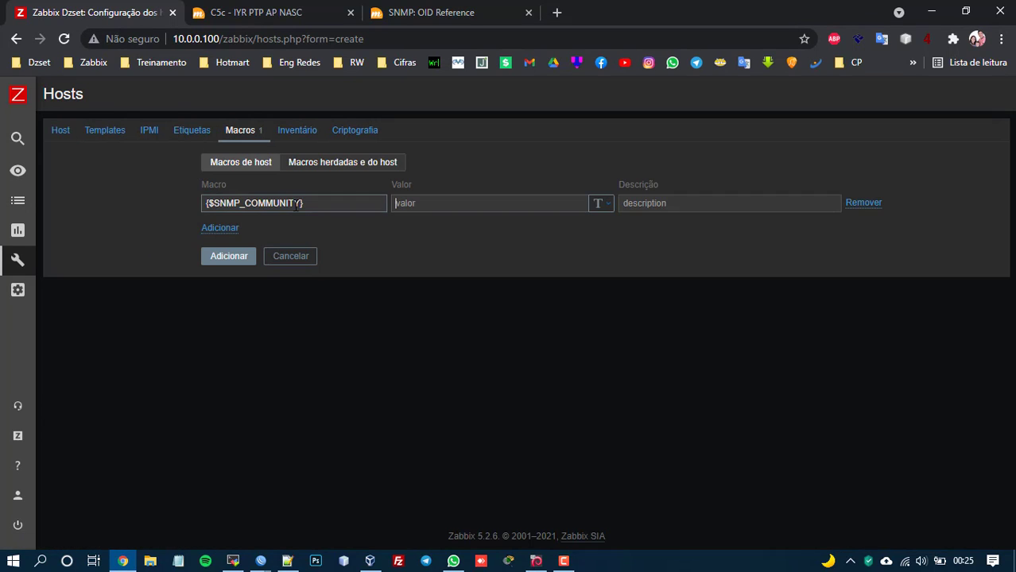
pyautogui.press('Tab')
pyautogui.write('mimosa')
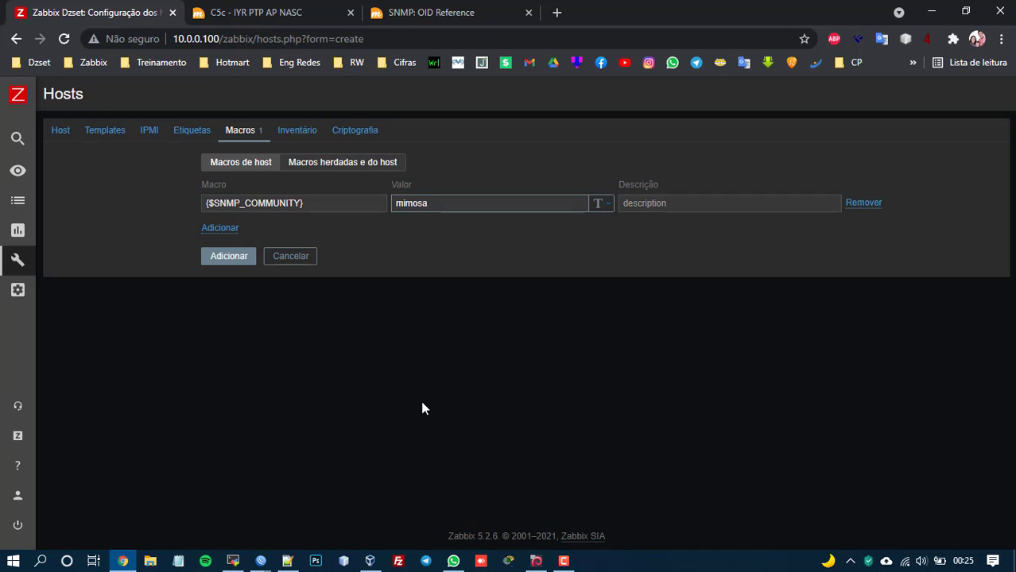
pyautogui.press('Tab')
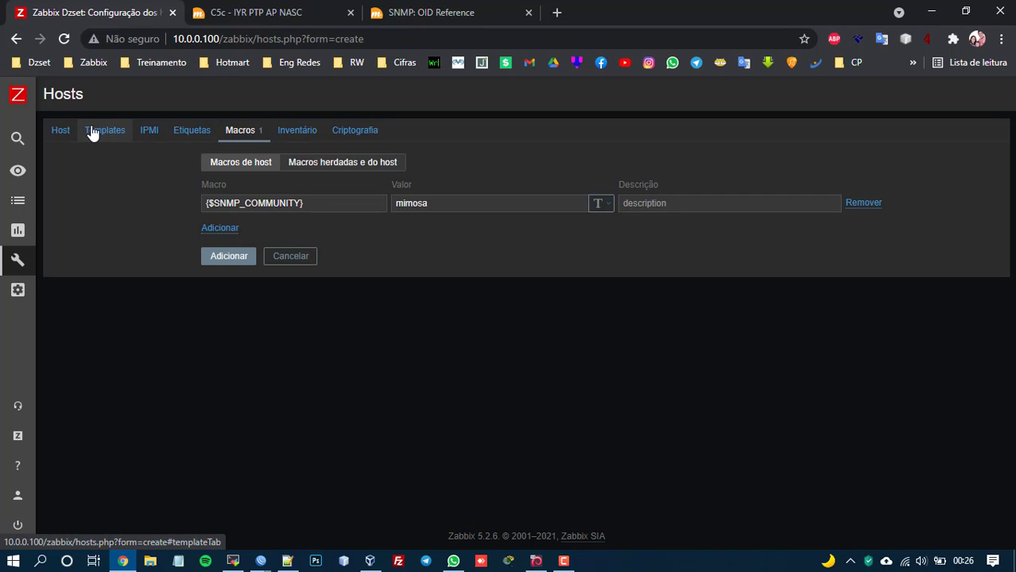
# Link 'Template Mimosa C5c by Dzset' to the host and add the host.
pyautogui.click(65, 135)
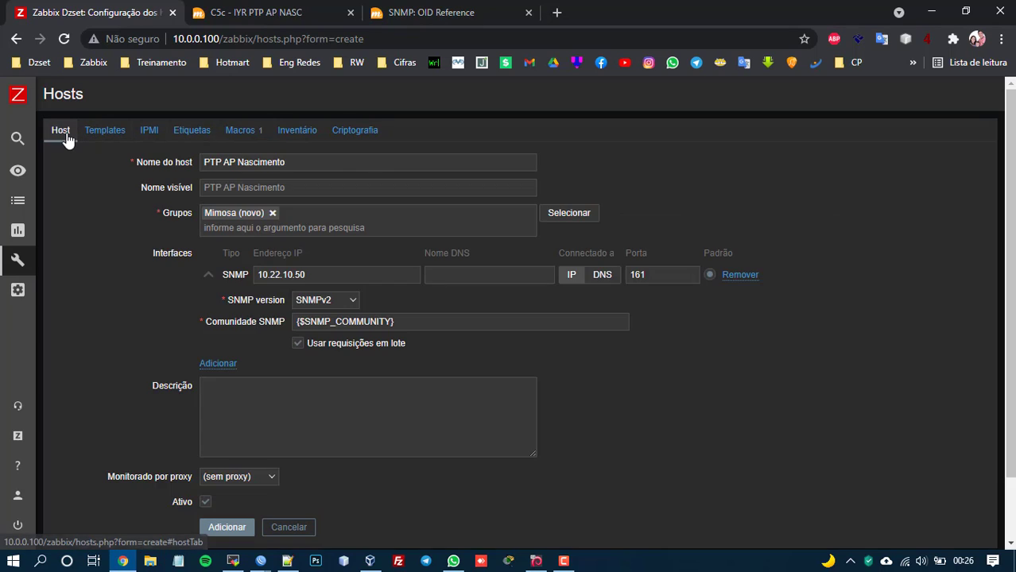
pyautogui.scroll(-2, 244, 422)
pyautogui.scroll(2, 158, 310)
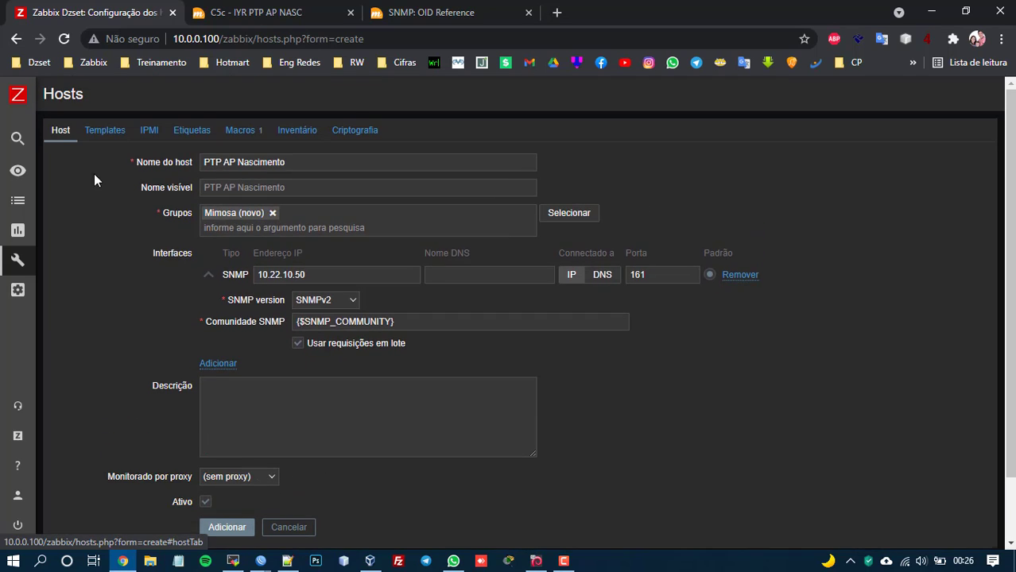
pyautogui.click(105, 129)
pyautogui.click(386, 200)
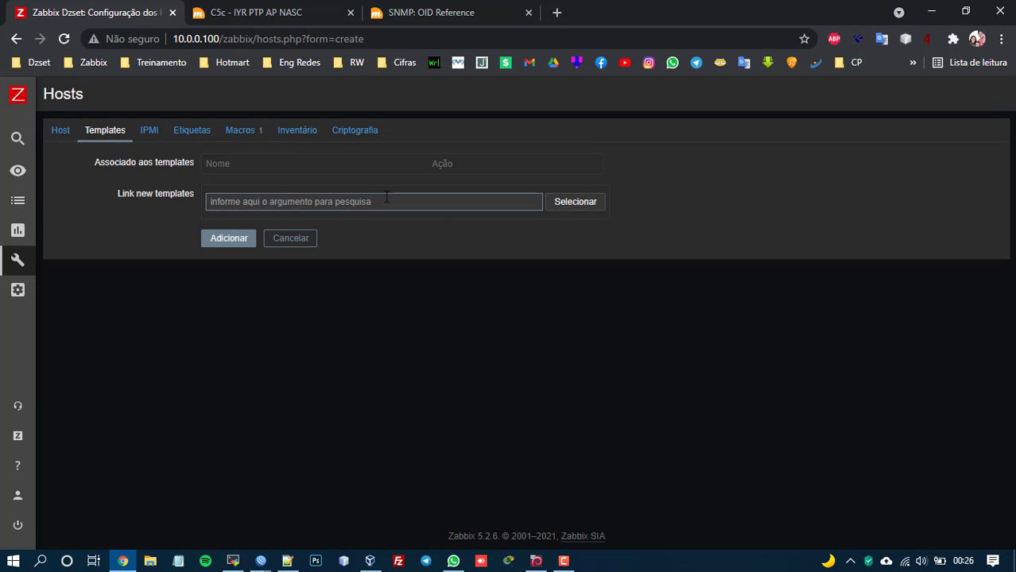
pyautogui.write('mimo')
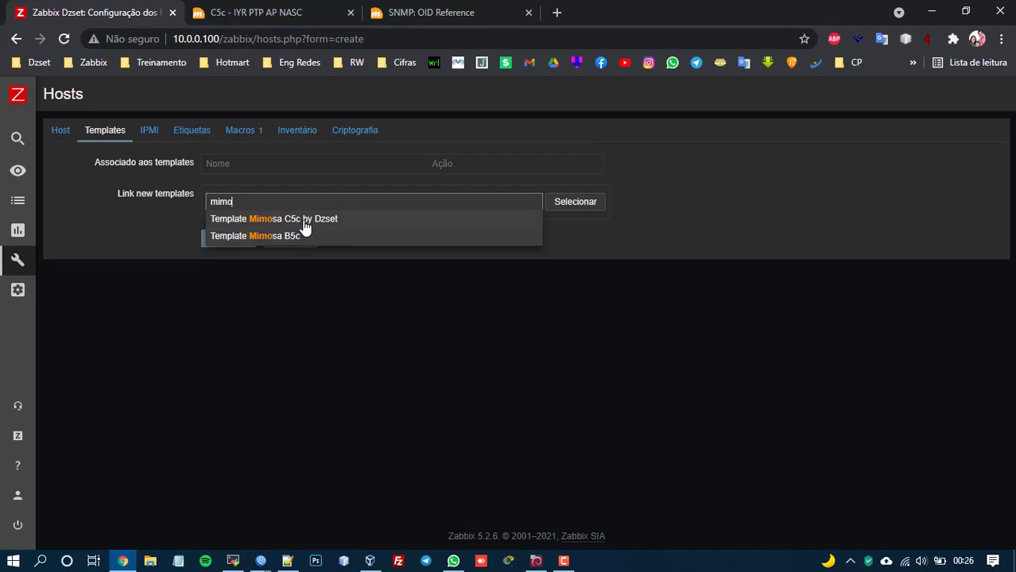
pyautogui.click(302, 219)
pyautogui.click(234, 264)
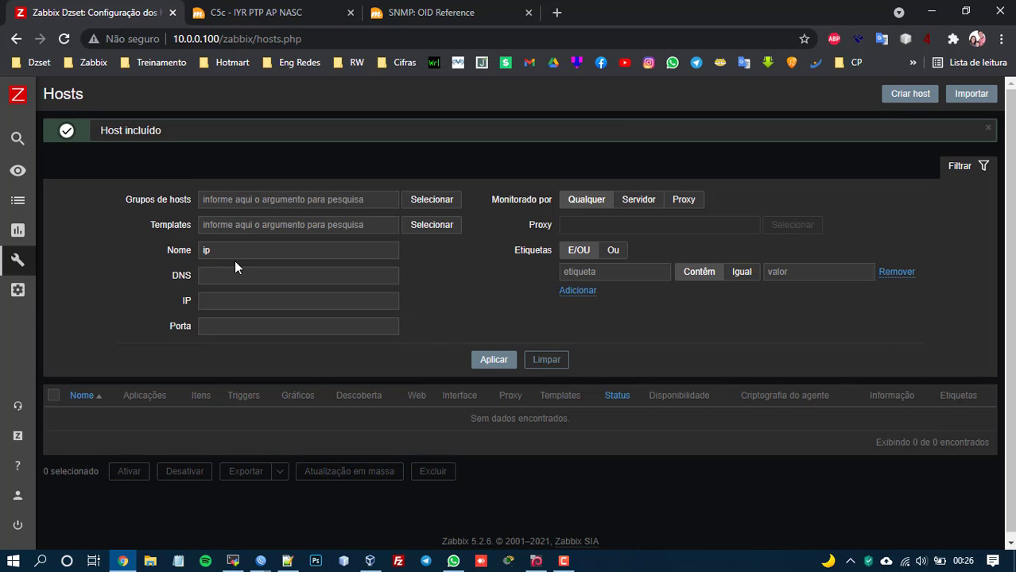
# Filter the Hosts list by the name 'nasc'.
pyautogui.moveTo(159, 230); pyautogui.dragTo(160, 232)
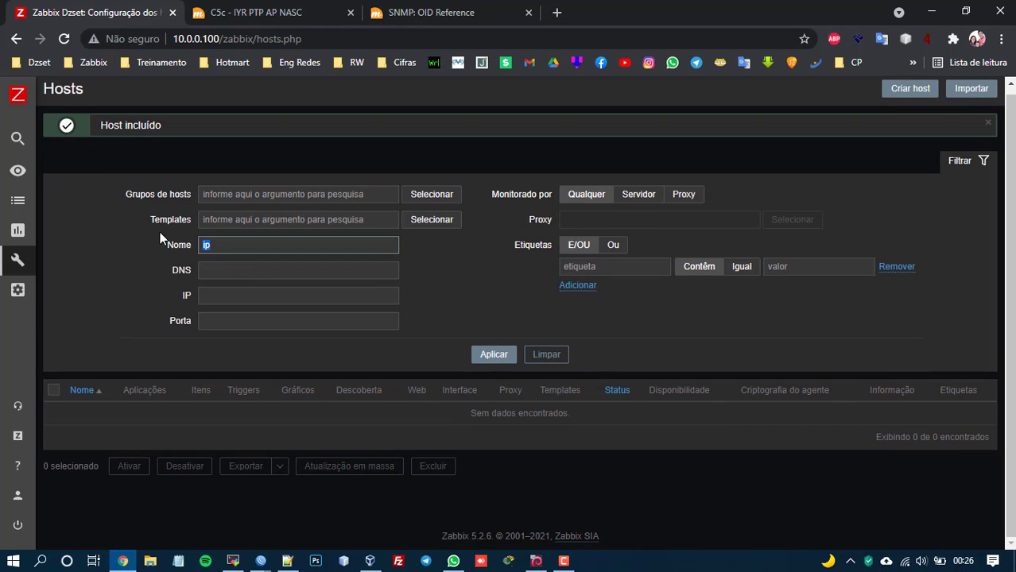
pyautogui.press('BackSpace')
pyautogui.write('n')
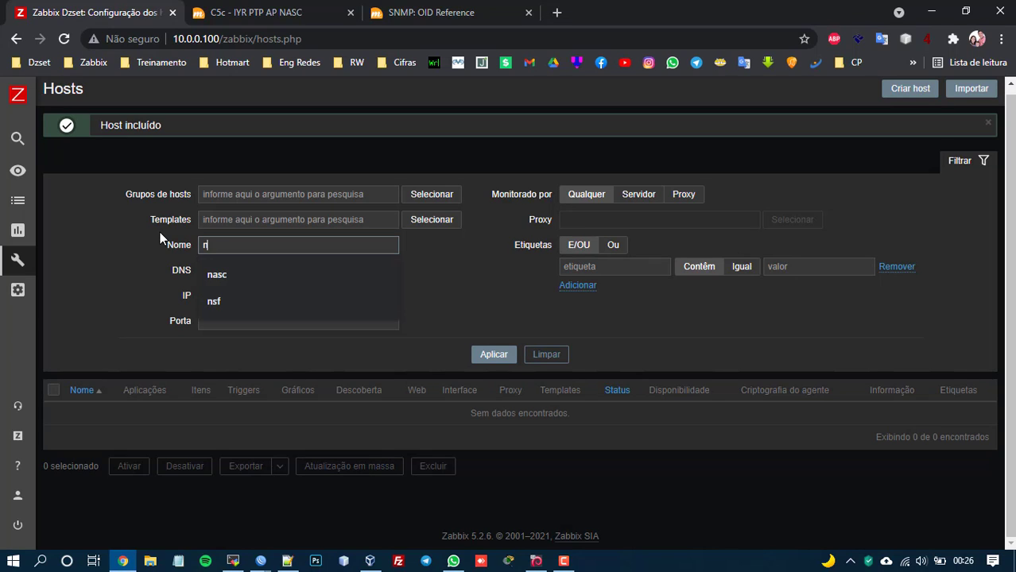
pyautogui.write('asc')
pyautogui.press('Return')
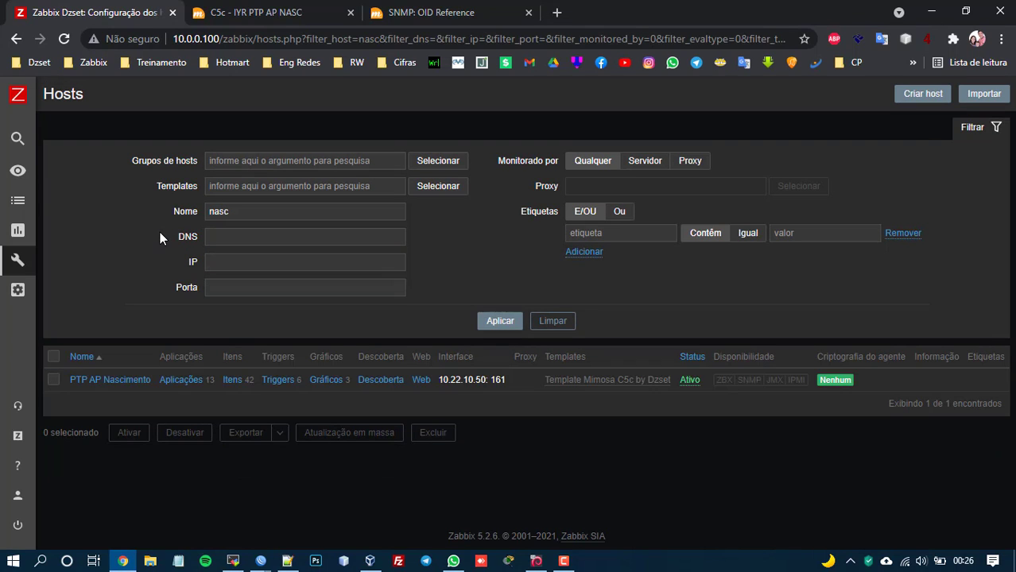
# Select all 42 items of PTP AP Nascimento and execute them now.
pyautogui.click(225, 381)
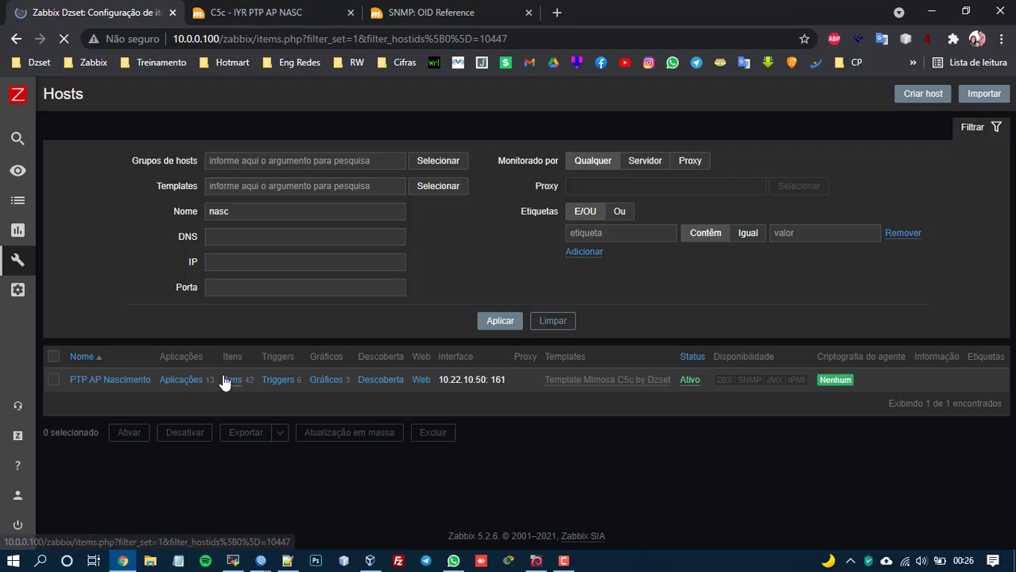
pyautogui.scroll(-5, 223, 381)
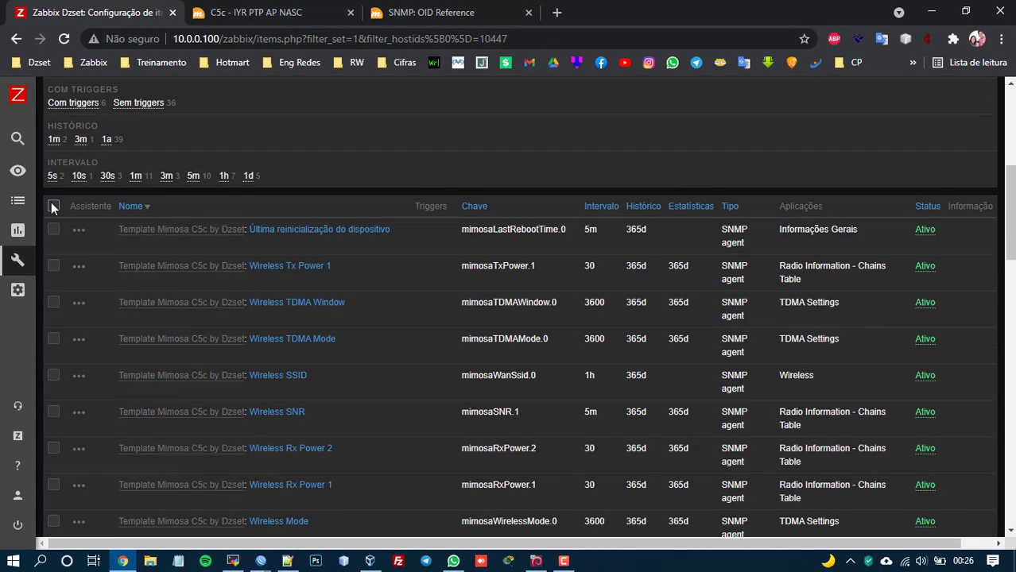
pyautogui.click(54, 205)
pyautogui.scroll(-15, 243, 227)
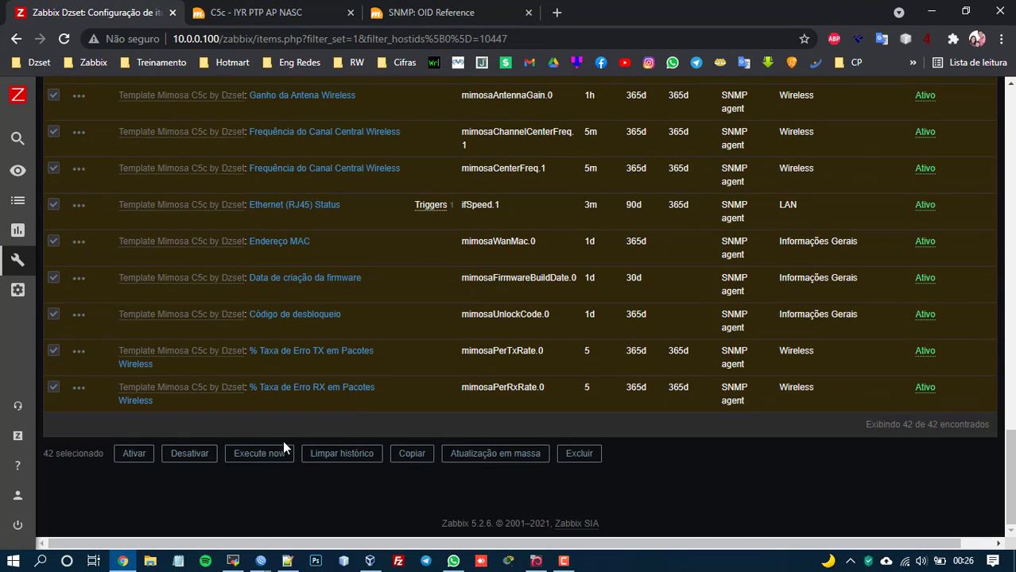
pyautogui.click(260, 453)
pyautogui.scroll(-5, 262, 318)
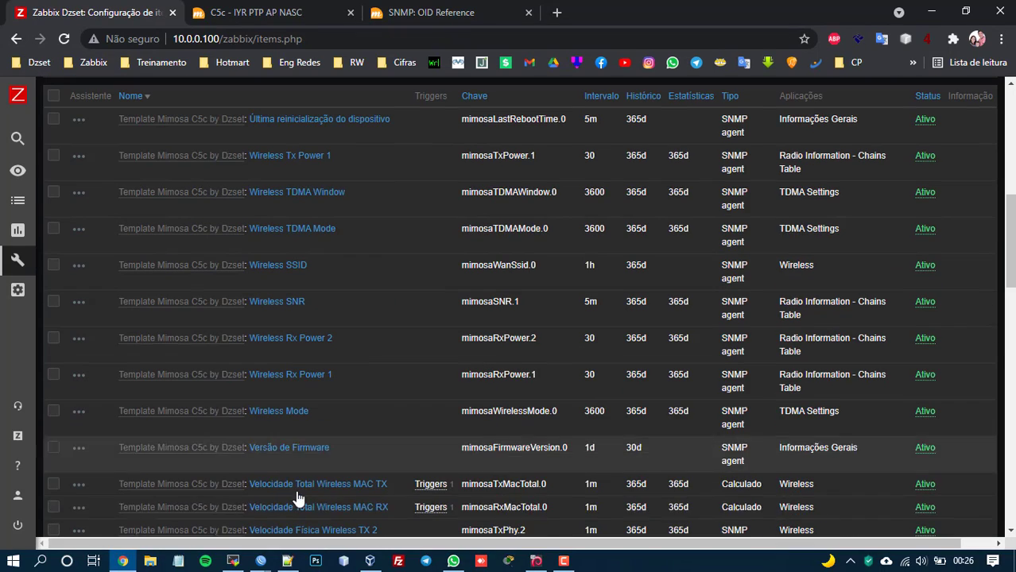
# In the server terminal, rerun the snmpwalk check, then run zabbix_server -R config_cache_reload.
pyautogui.click(233, 562)
pyautogui.press('Up')
pyautogui.press('Return')
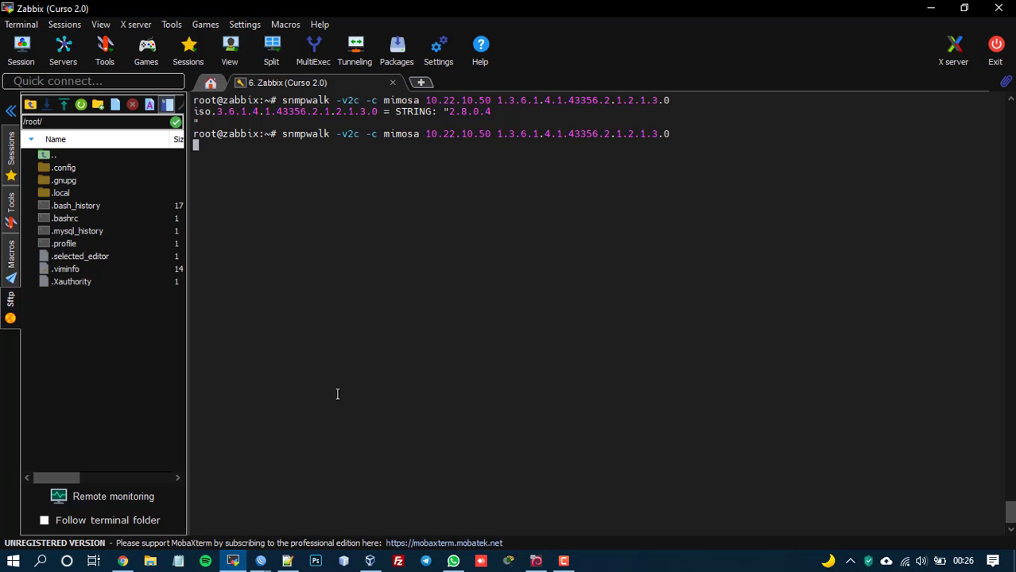
pyautogui.press('Up')
pyautogui.press('BackSpace')
pyautogui.press('BackSpace')
pyautogui.press('BackSpace')
pyautogui.press('BackSpace')
pyautogui.press('BackSpace')
pyautogui.press('BackSpace')
pyautogui.press('BackSpace')
pyautogui.press('BackSpace')
pyautogui.press('BackSpace')
pyautogui.press('BackSpace')
pyautogui.press('BackSpace')
pyautogui.press('BackSpace')
pyautogui.press('BackSpace')
pyautogui.press('BackSpace')
pyautogui.press('BackSpace')
pyautogui.press('BackSpace')
pyautogui.press('BackSpace')
pyautogui.press('BackSpace')
pyautogui.press('BackSpace')
pyautogui.press('BackSpace')
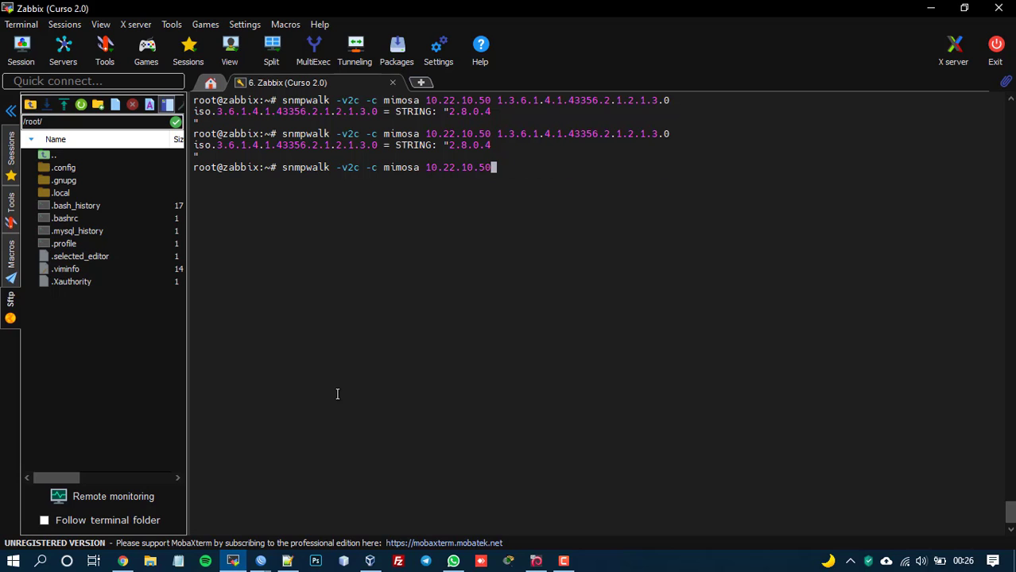
pyautogui.press('Up')
pyautogui.press('Up')
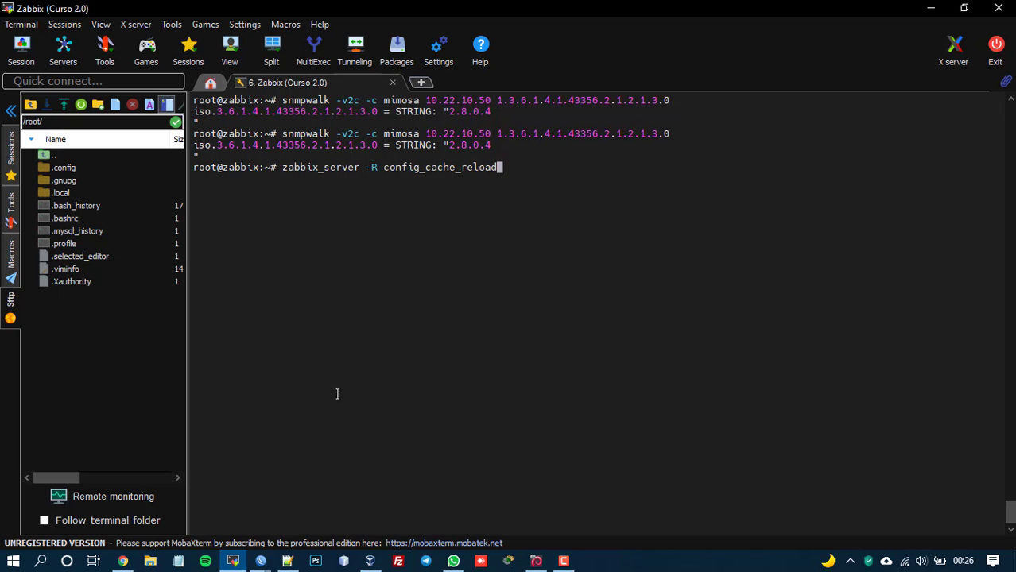
pyautogui.press('Return')
# In Zabbix, select all 42 items again and execute them now once more.
pyautogui.hotkey('alt', 'Tab')
pyautogui.scroll(7, 325, 370)
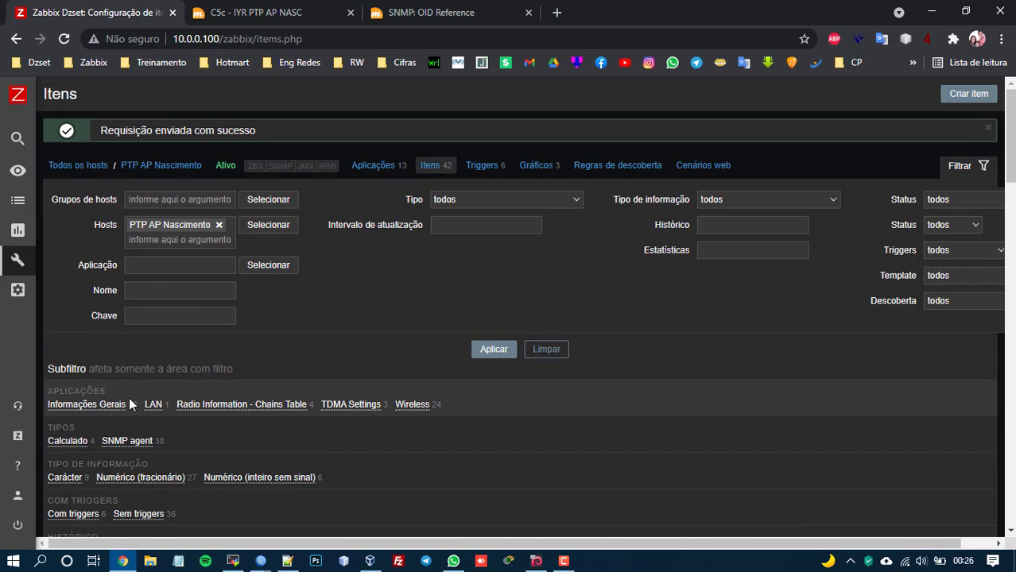
pyautogui.scroll(-5, 130, 402)
pyautogui.click(53, 246)
pyautogui.scroll(-17, 139, 283)
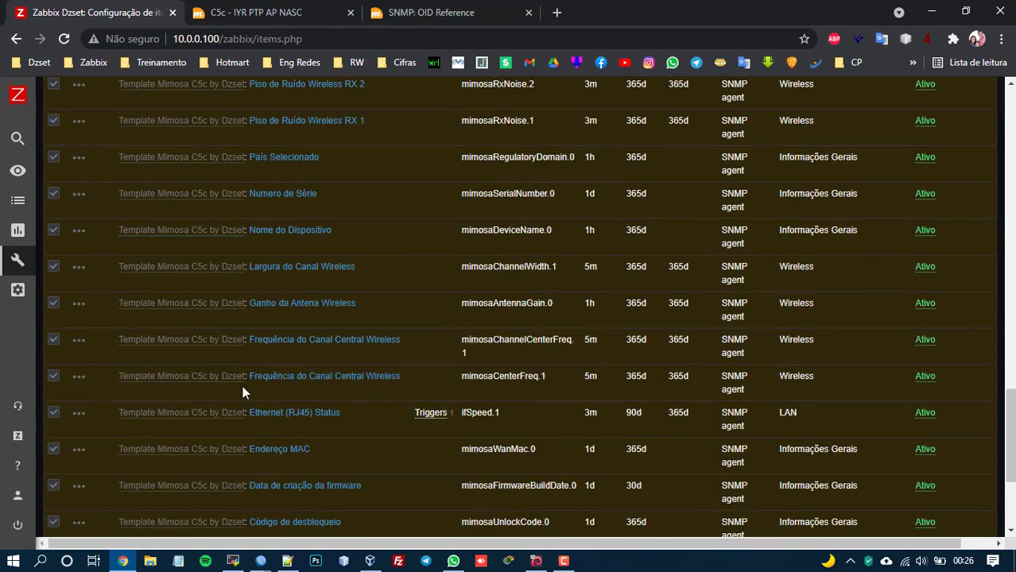
pyautogui.click(259, 454)
pyautogui.hotkey('alt', 'Tab')
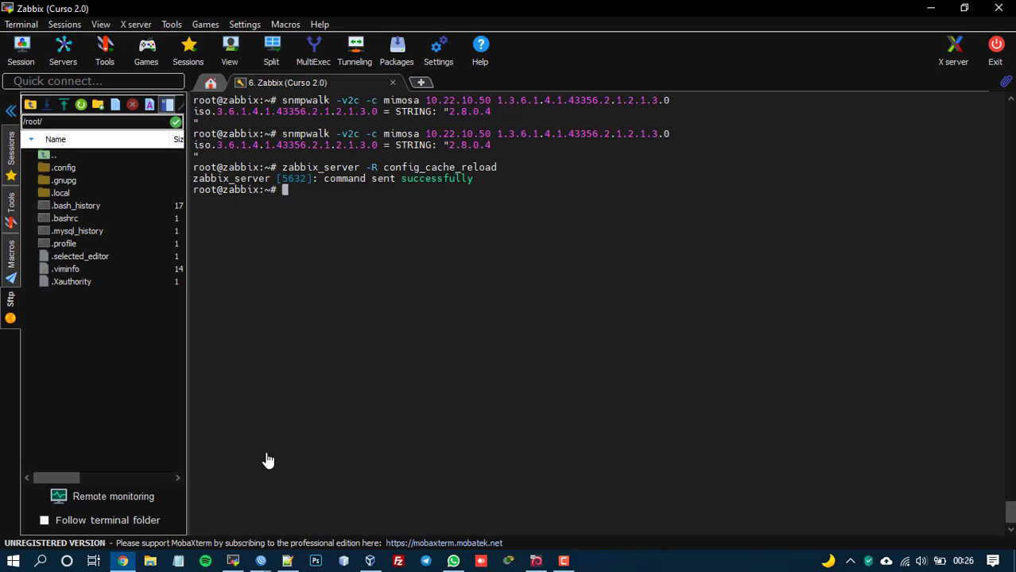
# Check PTP AP Nascimento's green SNMP badge in the all-hosts list, then go to Monitoring.
pyautogui.hotkey('alt', 'Tab')
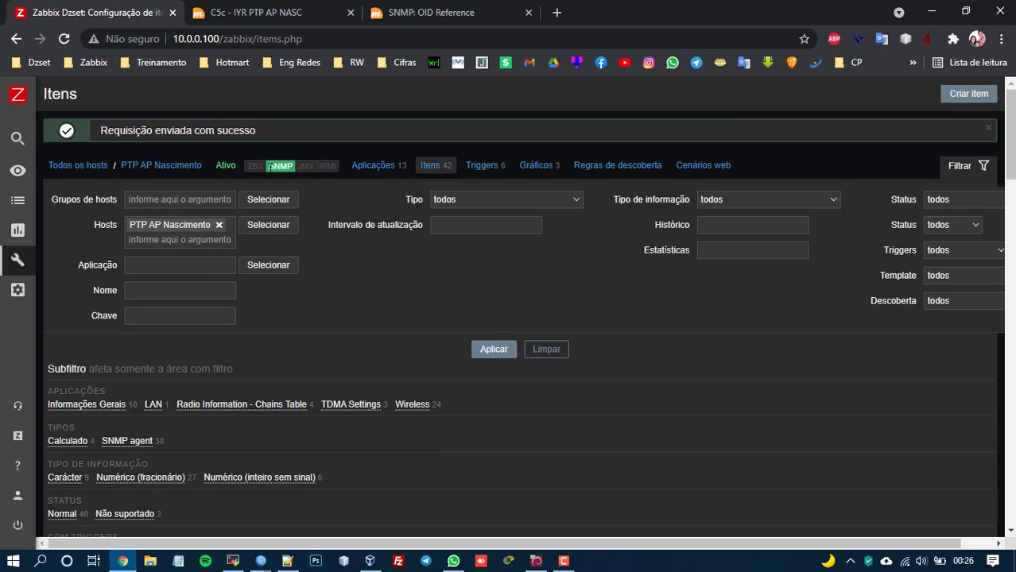
pyautogui.click(96, 167)
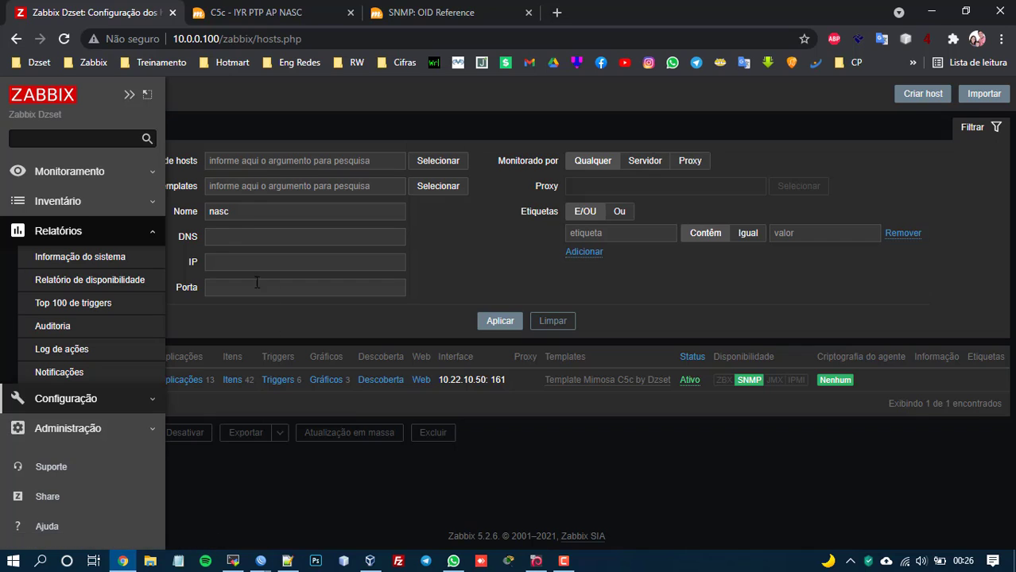
pyautogui.moveTo(238, 217); pyautogui.dragTo(200, 209)
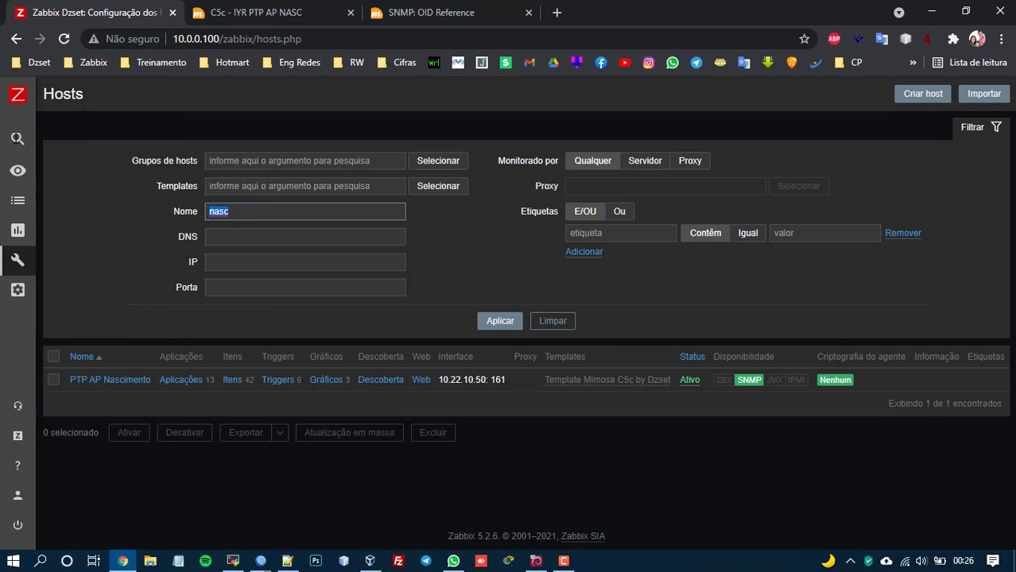
pyautogui.click(97, 168)
# Filter Latest data to the PTP AP Nascimento host instead of the Link Dedicado group.
pyautogui.click(19, 289)
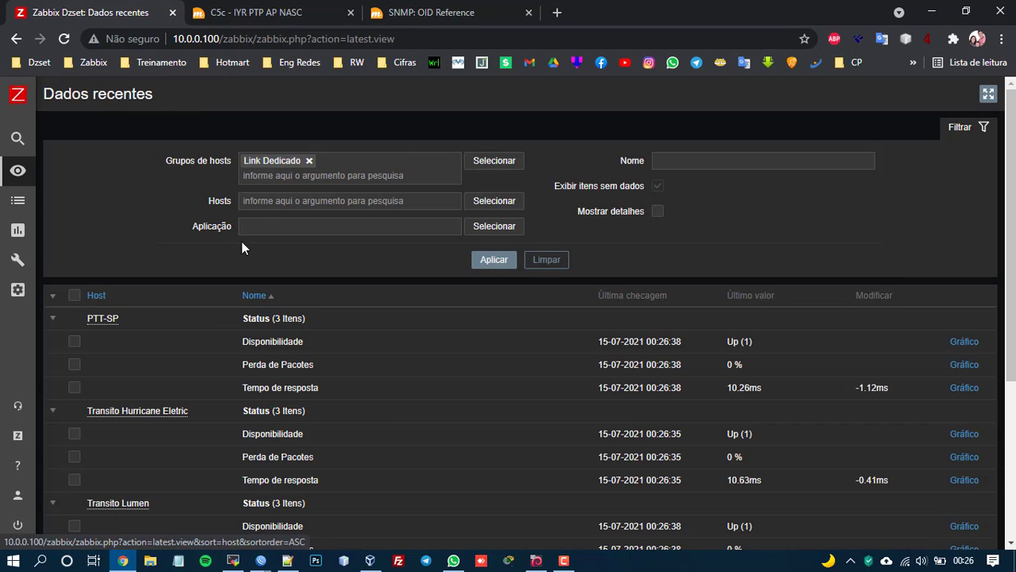
pyautogui.click(309, 161)
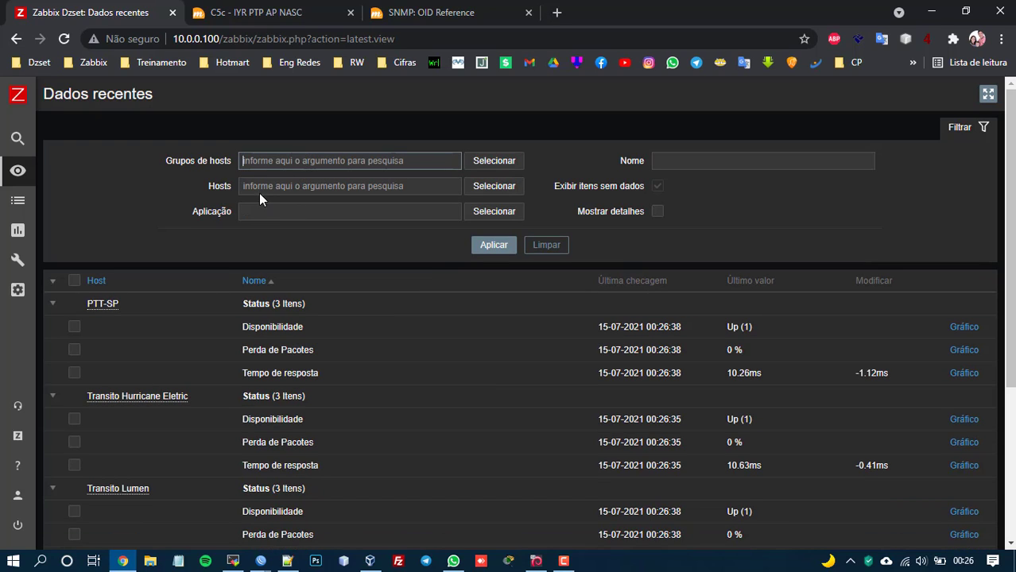
pyautogui.click(266, 185)
pyautogui.write('nasc')
pyautogui.click(279, 207)
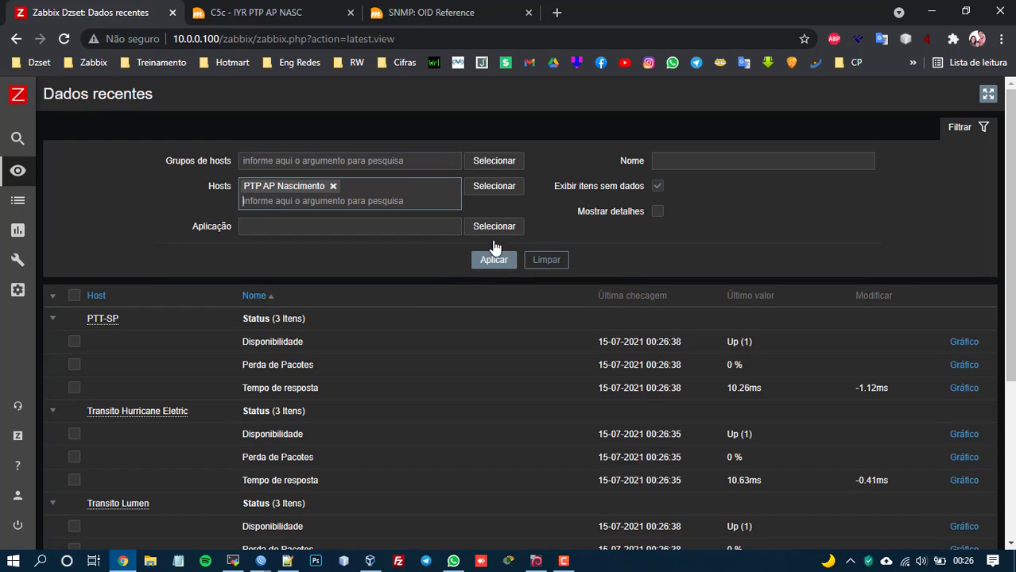
pyautogui.click(501, 265)
# Review the polled unlock code, firmware date, MAC address and 6927-day uptime, then return to the radio page.
pyautogui.scroll(-1, 501, 264)
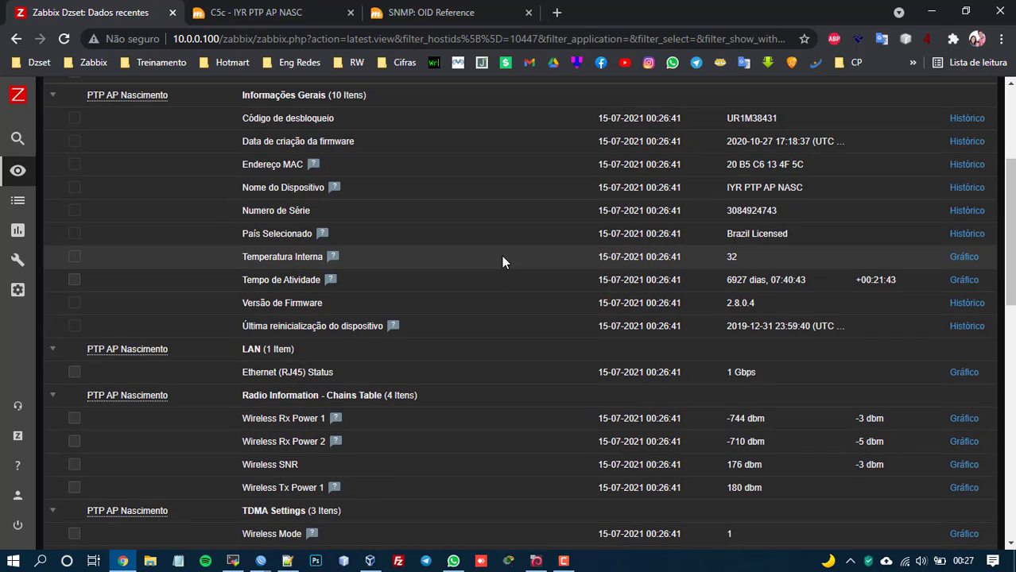
pyautogui.scroll(2, 502, 255)
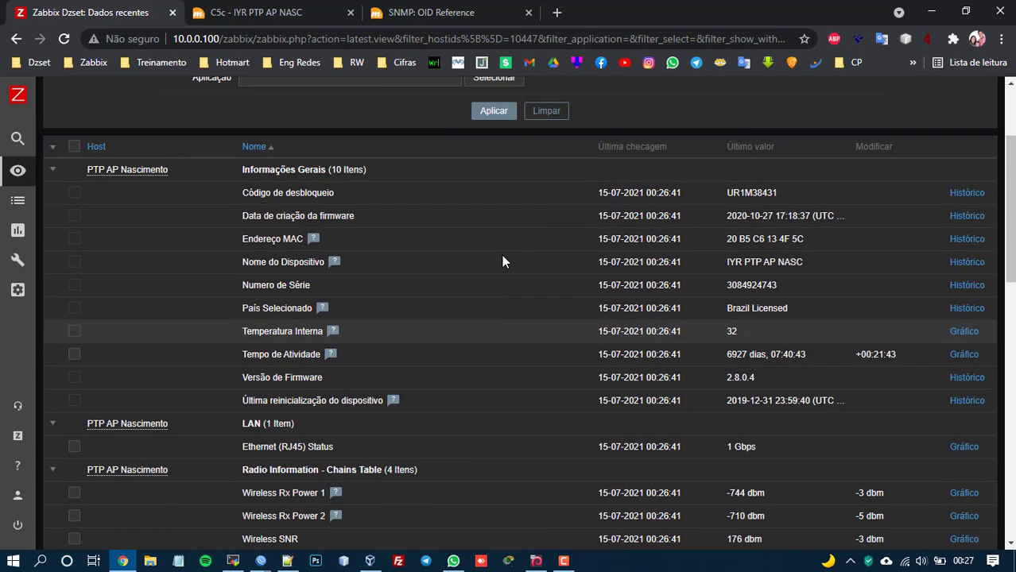
pyautogui.scroll(1, 506, 269)
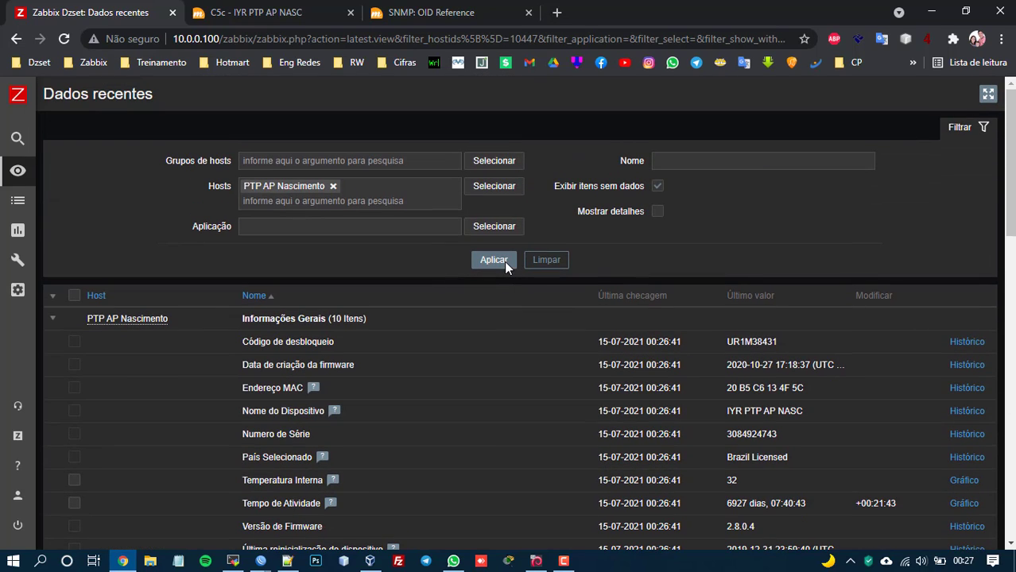
pyautogui.scroll(-1, 505, 270)
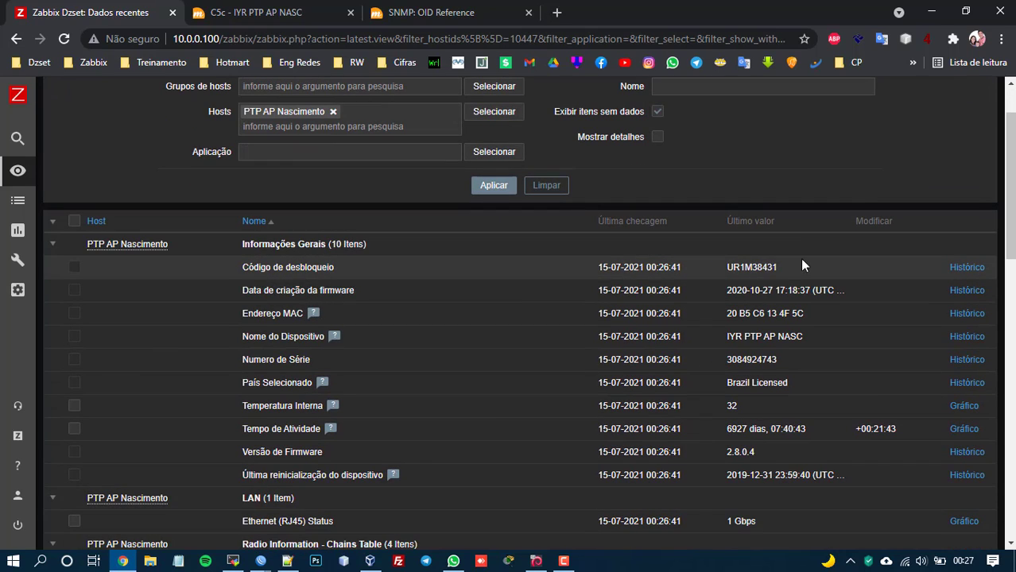
pyautogui.doubleClick(755, 267)
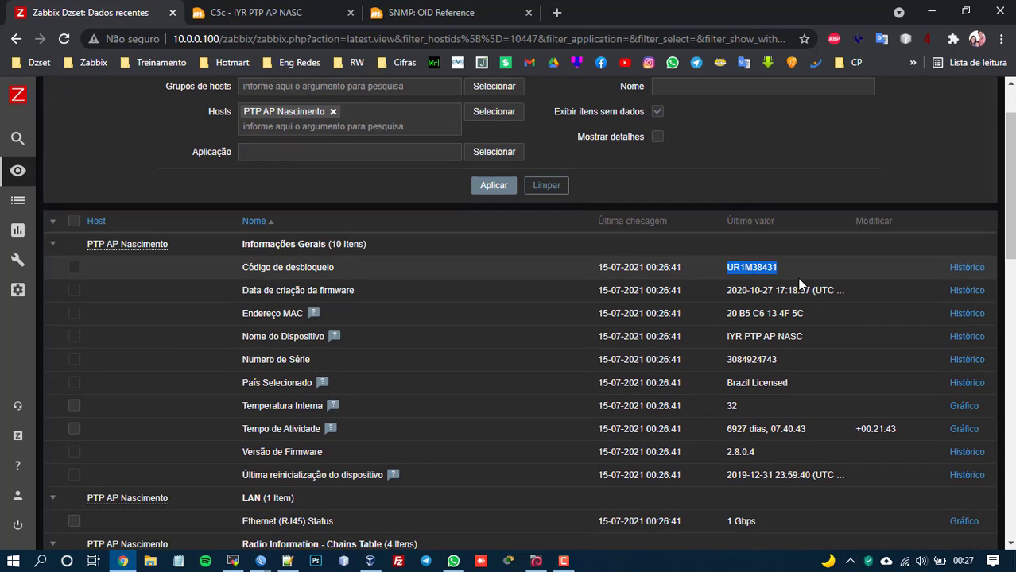
pyautogui.moveTo(721, 290); pyautogui.dragTo(832, 291)
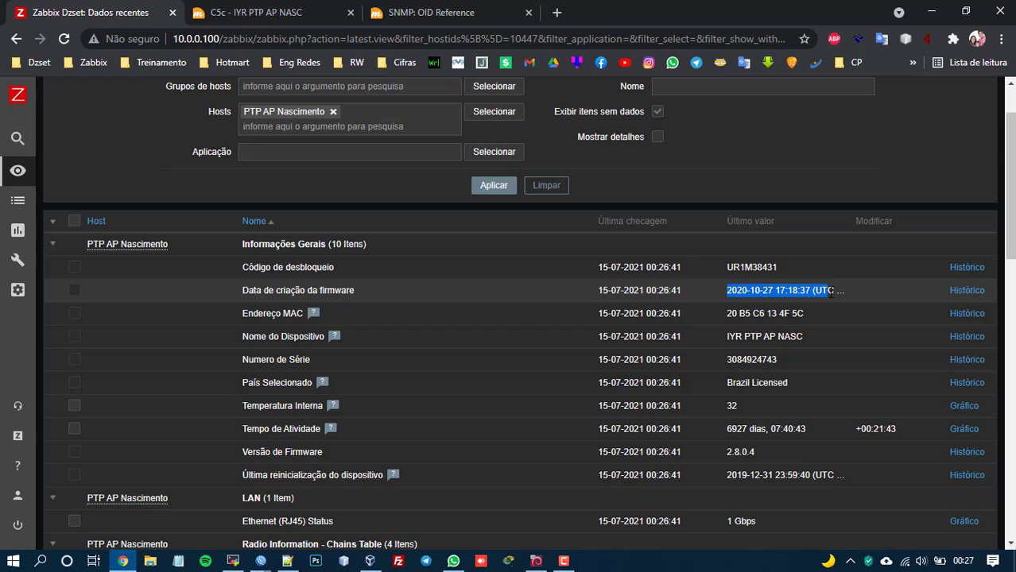
pyautogui.moveTo(721, 313); pyautogui.dragTo(843, 312)
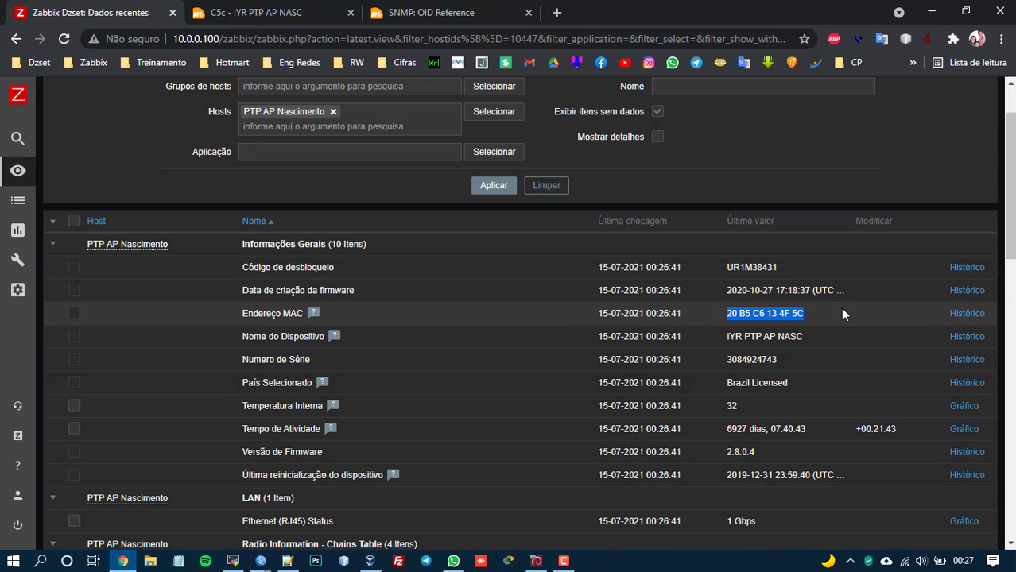
pyautogui.scroll(-1, 842, 314)
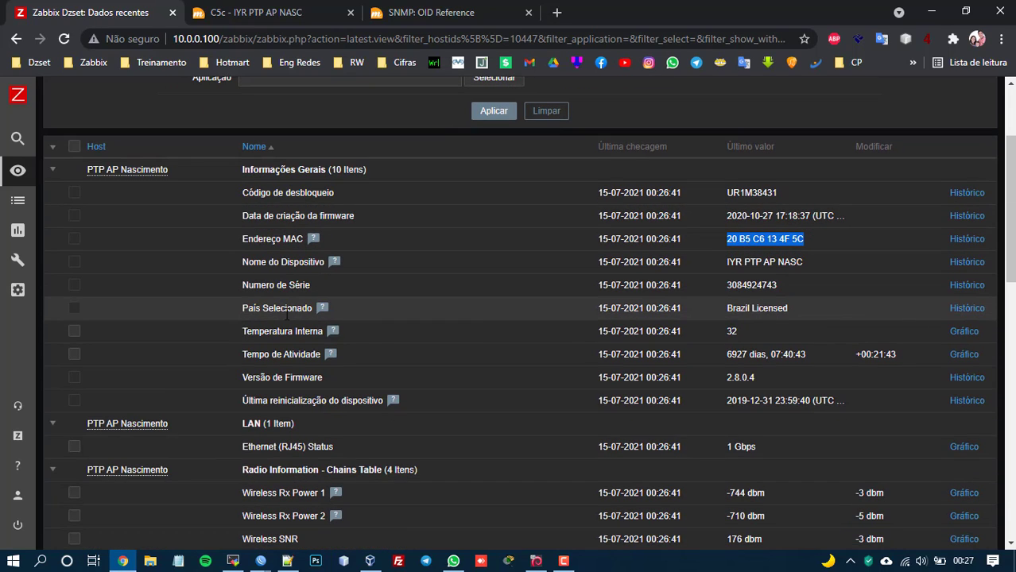
pyautogui.scroll(-1, 755, 278)
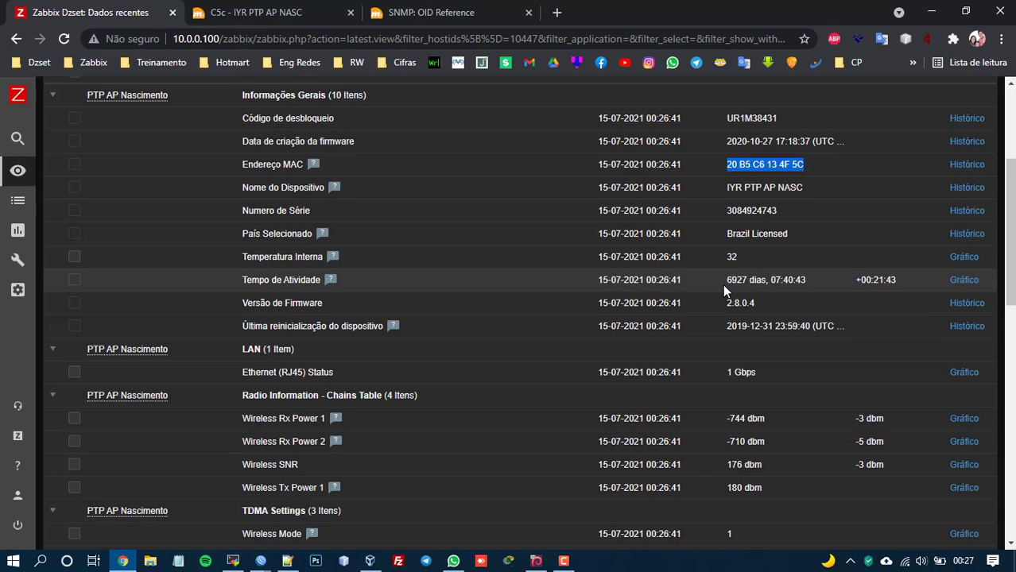
pyautogui.moveTo(723, 283); pyautogui.dragTo(768, 286)
pyautogui.click(267, 9)
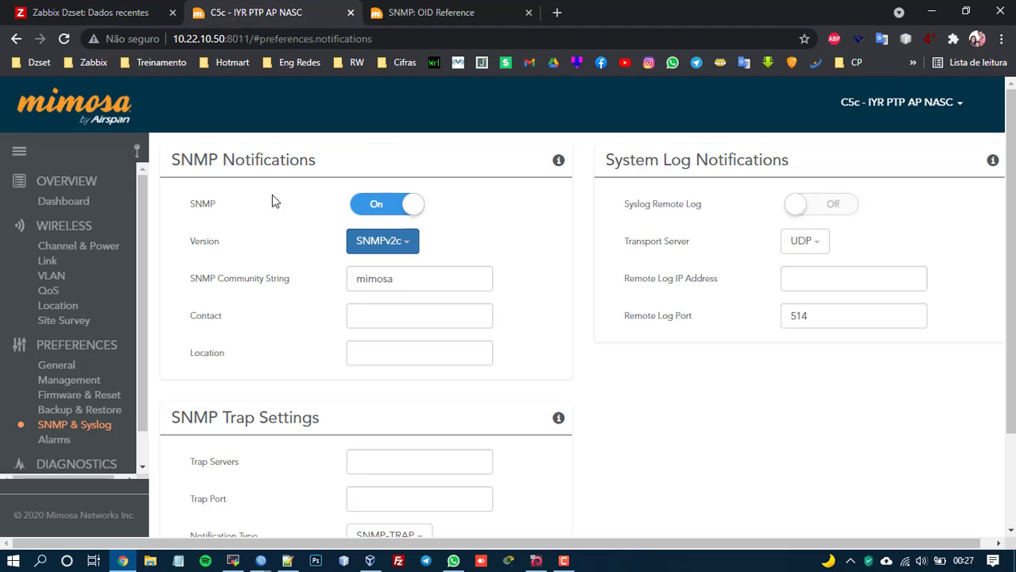
# Check Link Uptime on the Mimosa dashboard, then return to Zabbix latest data.
pyautogui.click(71, 205)
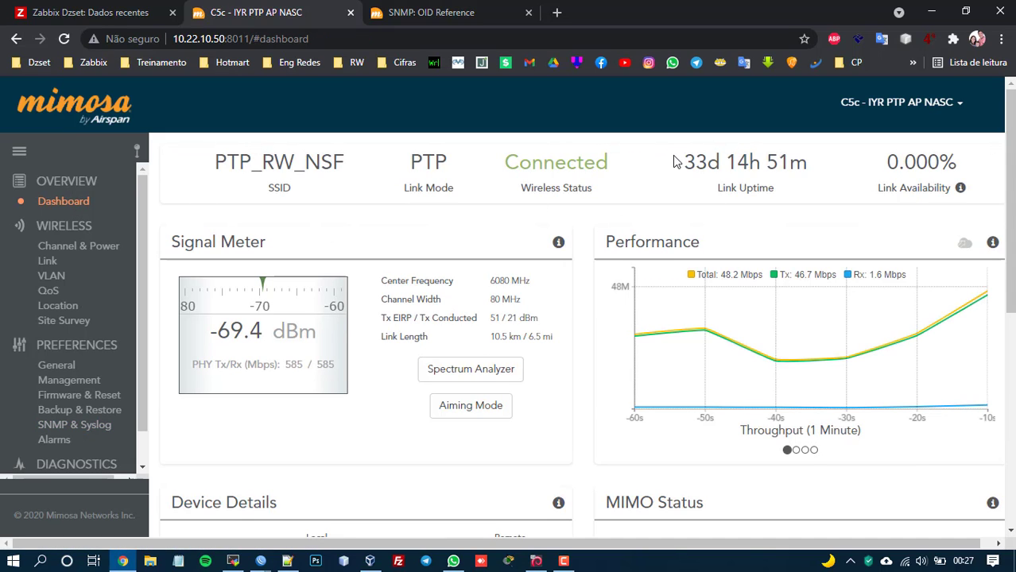
pyautogui.moveTo(684, 163); pyautogui.dragTo(747, 162)
pyautogui.hotkey('ctrl', 'shift', 'Tab')
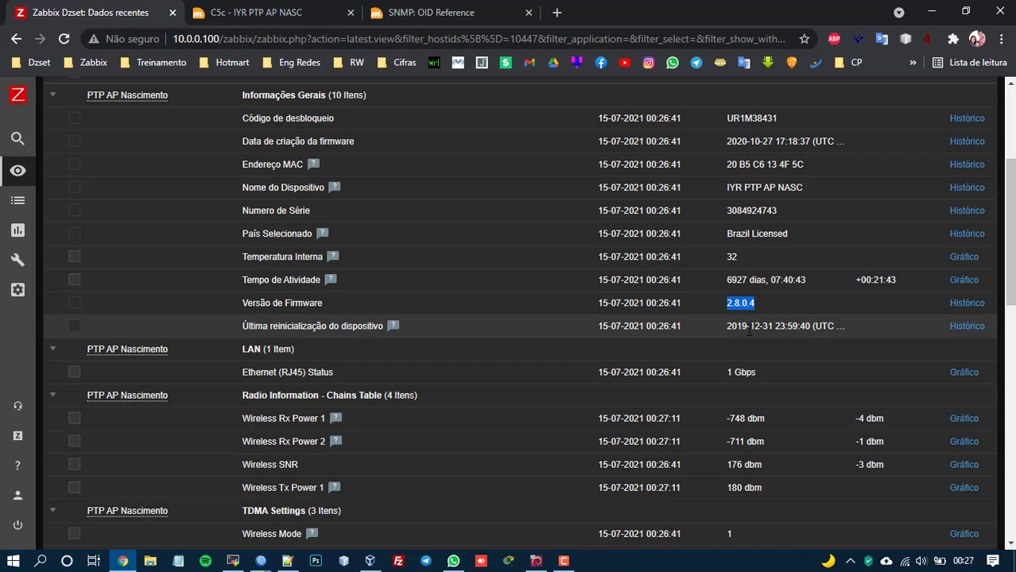
pyautogui.moveTo(773, 326); pyautogui.dragTo(742, 325)
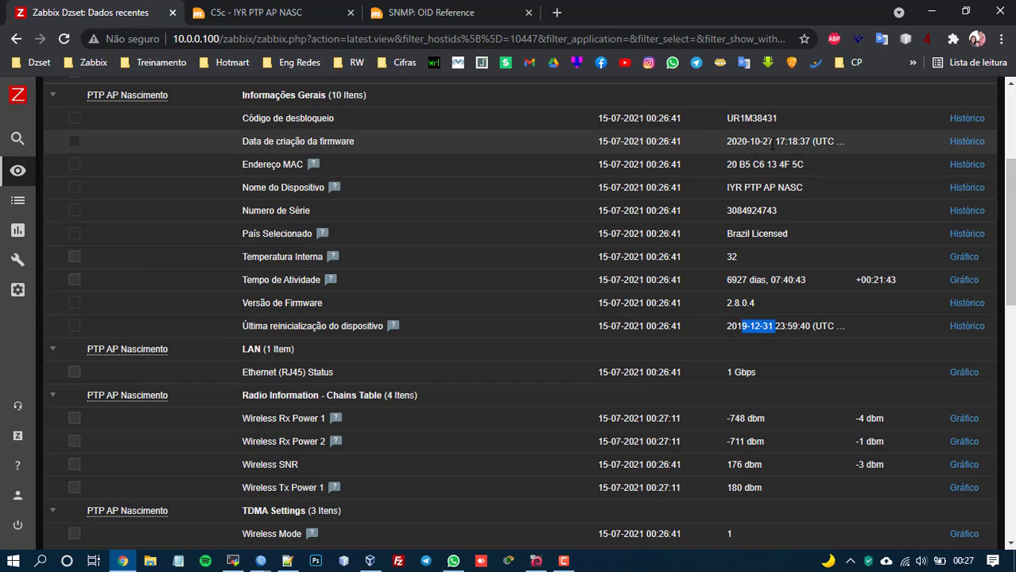
pyautogui.scroll(-1, 795, 238)
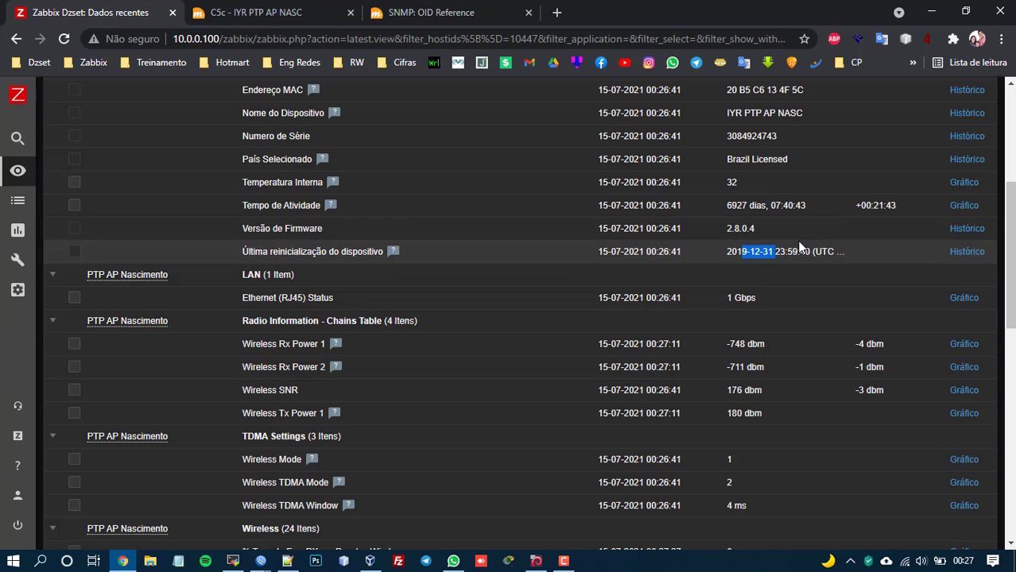
pyautogui.scroll(-1, 801, 248)
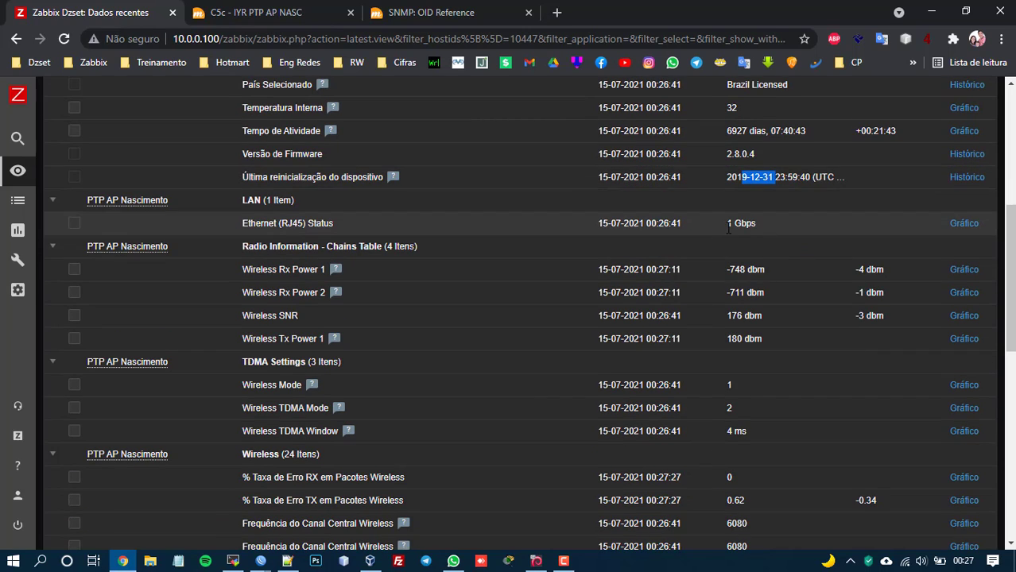
pyautogui.moveTo(727, 226); pyautogui.dragTo(766, 223)
pyautogui.click(959, 224)
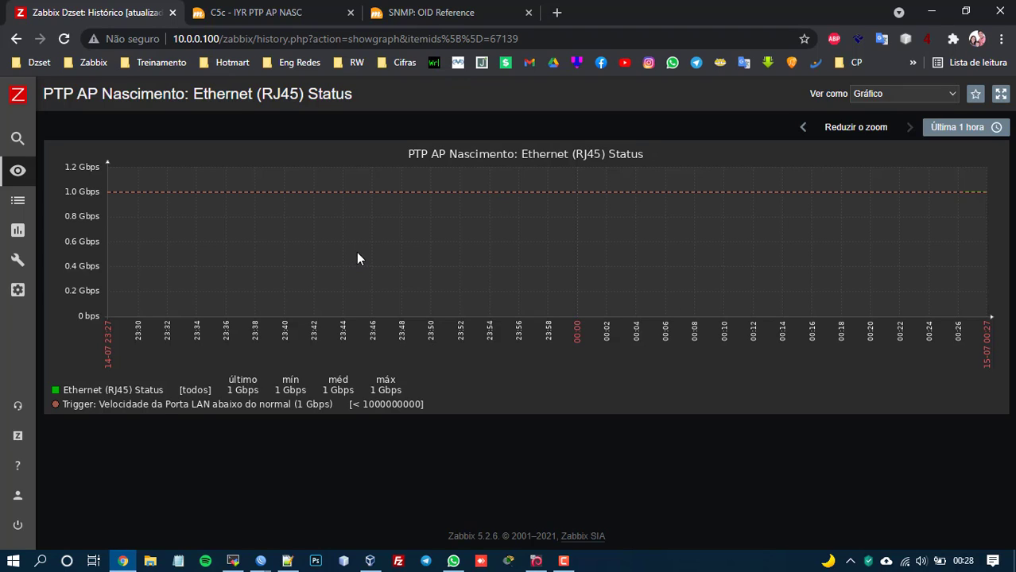
pyautogui.moveTo(18, 230)
pyautogui.click(20, 171)
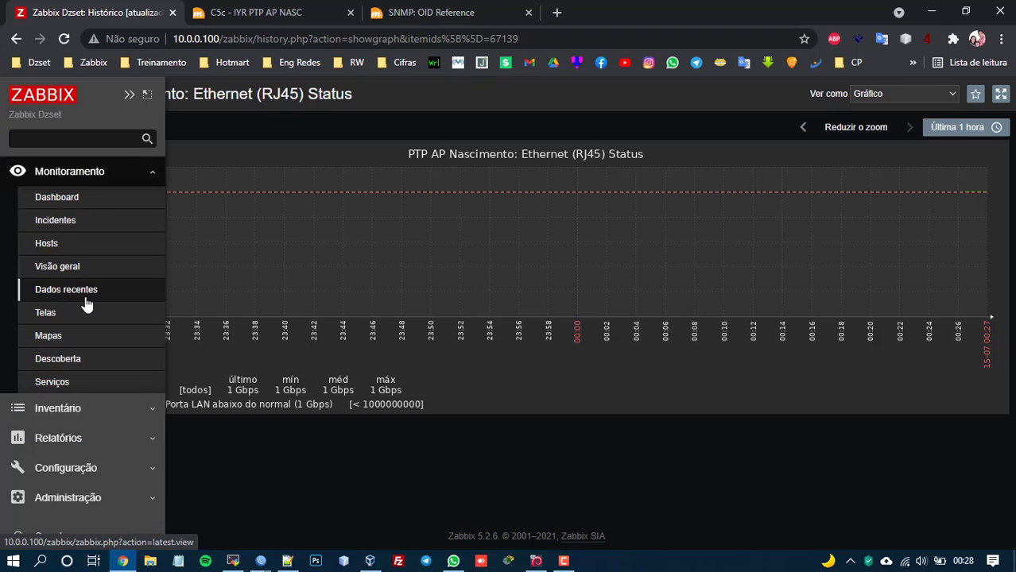
pyautogui.click(86, 301)
pyautogui.scroll(-7, 621, 271)
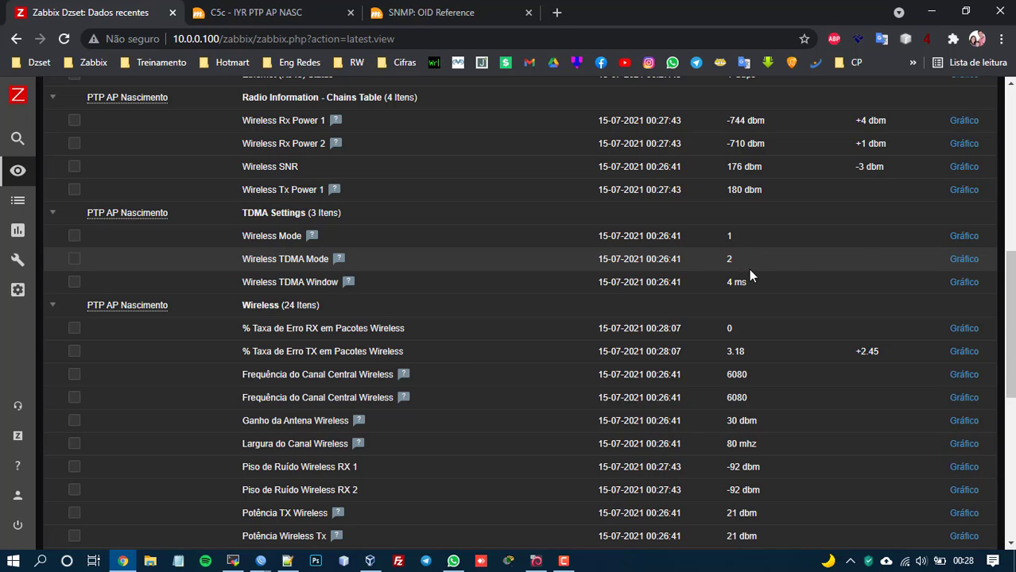
pyautogui.scroll(-2, 799, 269)
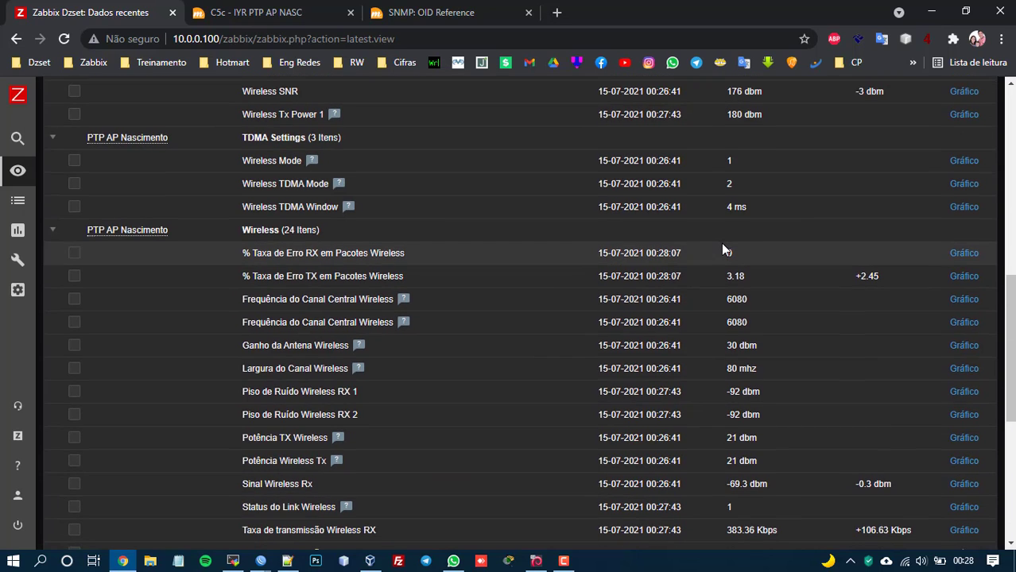
pyautogui.scroll(-2, 723, 247)
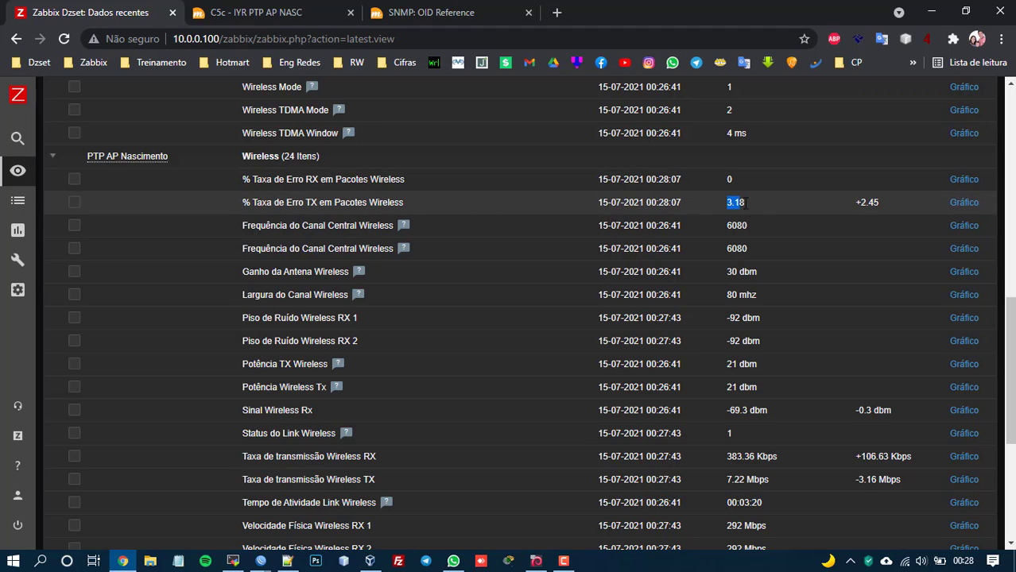
pyautogui.scroll(-1, 743, 203)
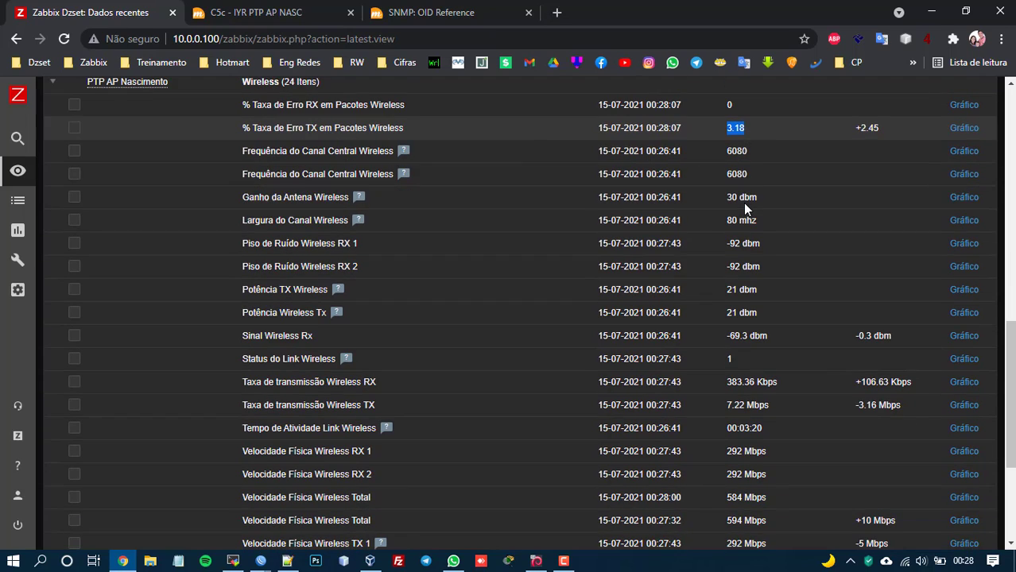
pyautogui.doubleClick(310, 151)
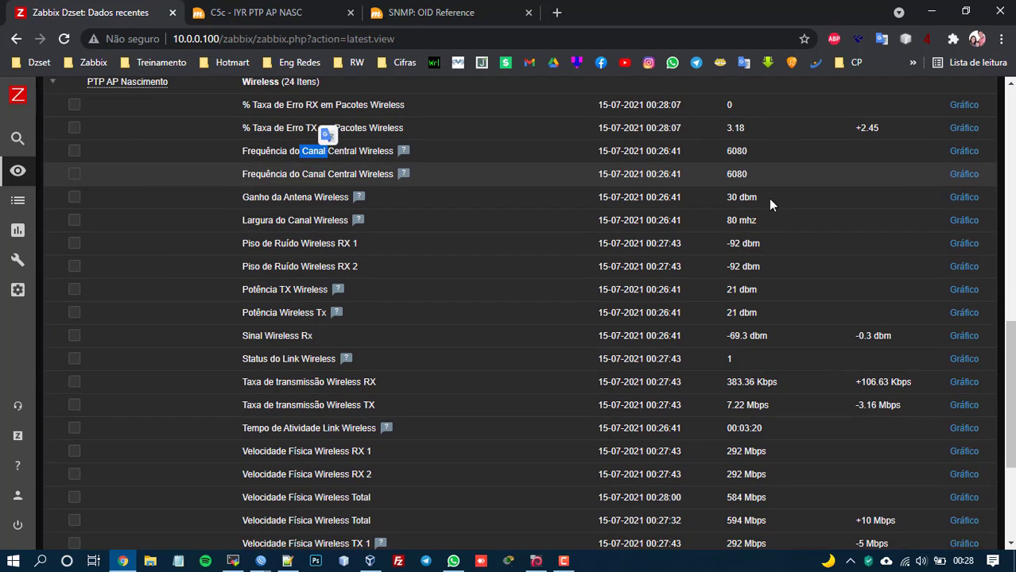
pyautogui.moveTo(728, 197); pyautogui.dragTo(757, 207)
pyautogui.click(735, 221)
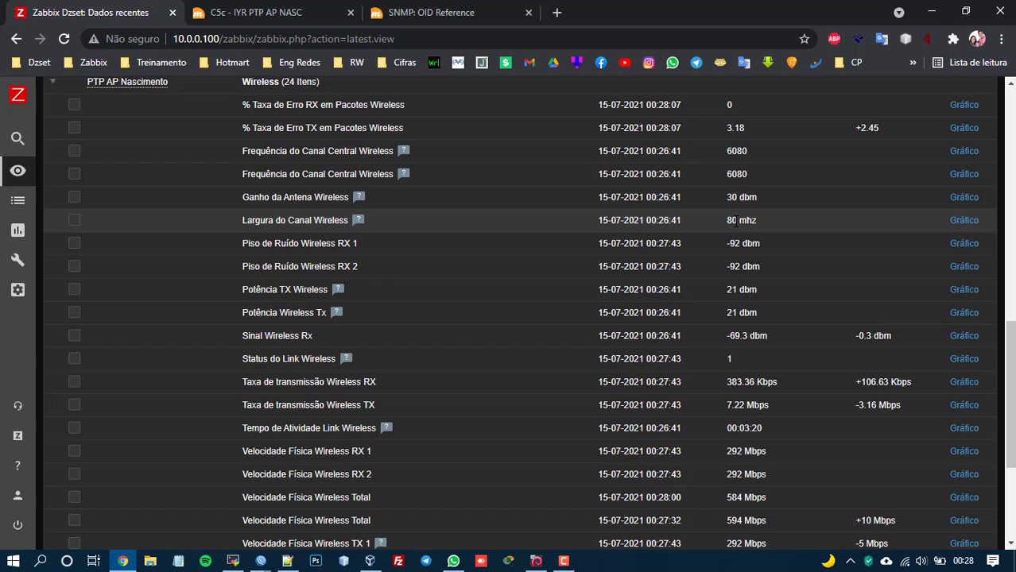
pyautogui.scroll(-1, 755, 246)
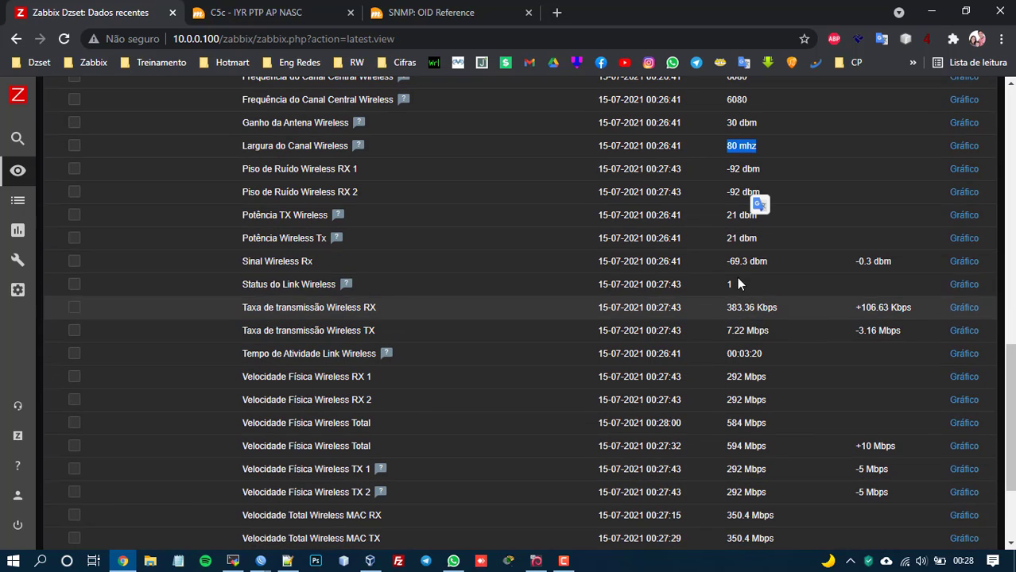
pyautogui.moveTo(720, 284); pyautogui.dragTo(740, 288)
pyautogui.scroll(-2, 747, 238)
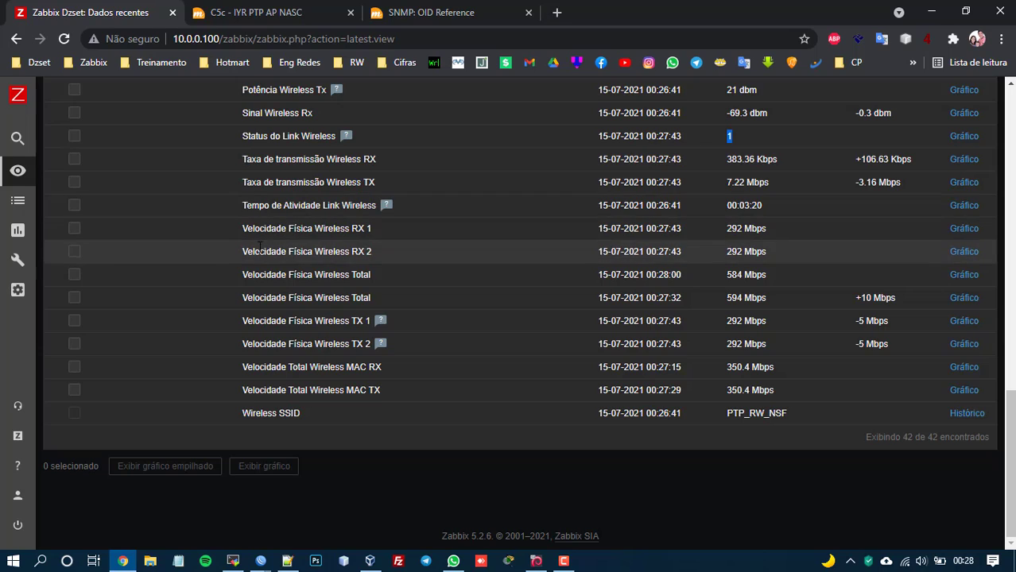
pyautogui.moveTo(232, 274); pyautogui.dragTo(349, 288)
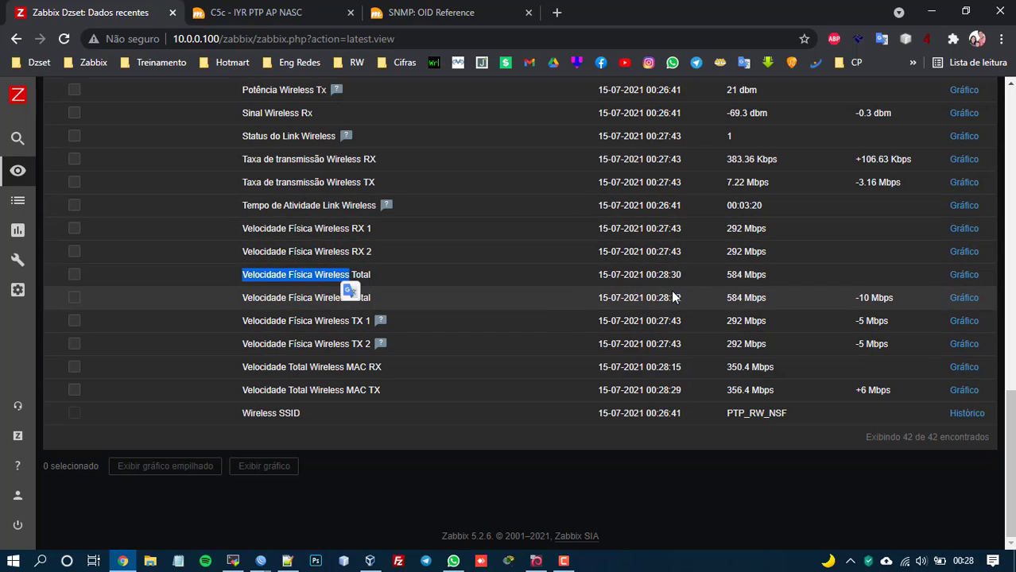
pyautogui.click(317, 276)
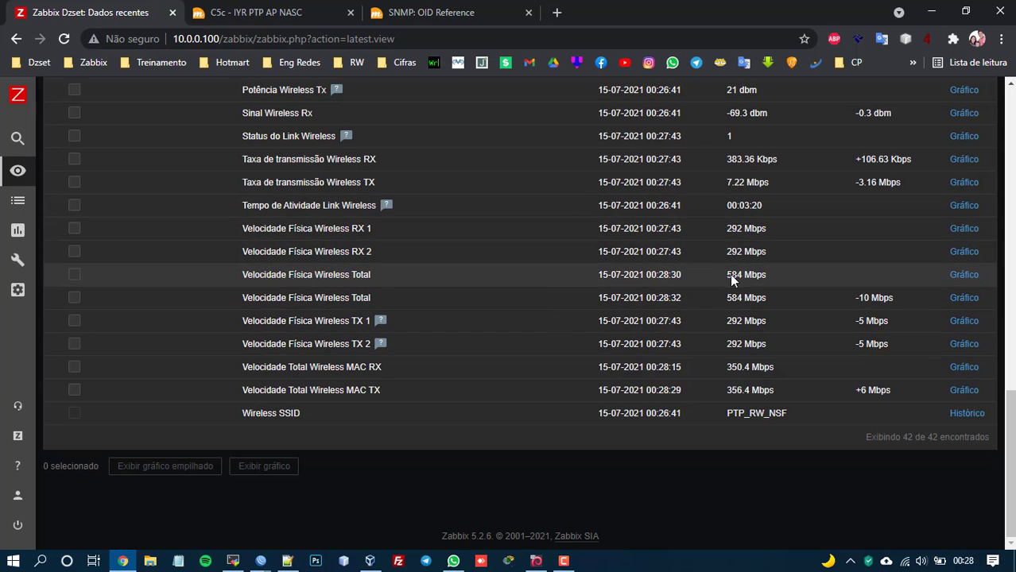
pyautogui.moveTo(726, 274)
pyautogui.mouseDown()
pyautogui.moveTo(767, 275)
pyautogui.moveTo(713, 282)
pyautogui.mouseUp()
pyautogui.click(768, 275)
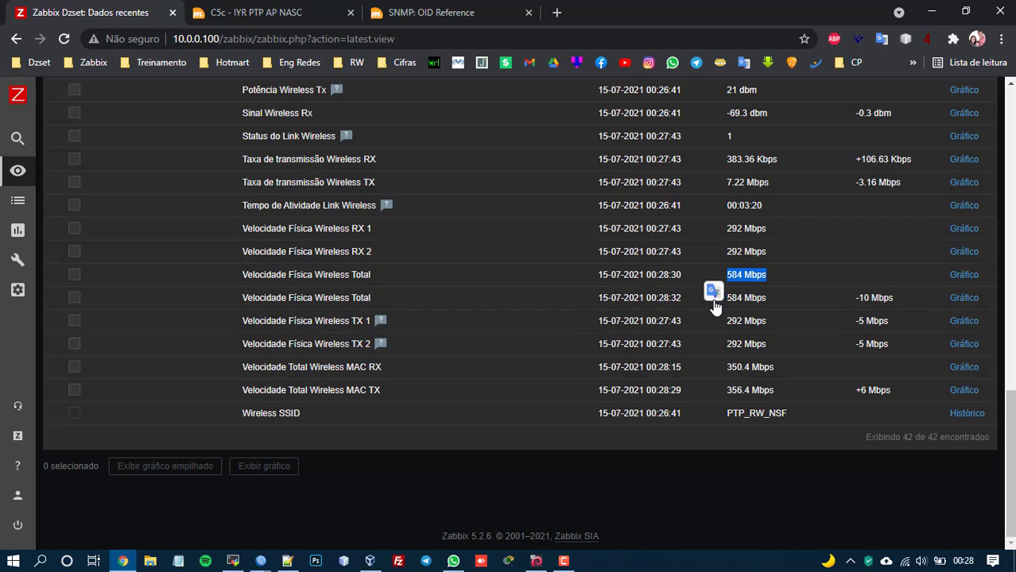
pyautogui.doubleClick(748, 412)
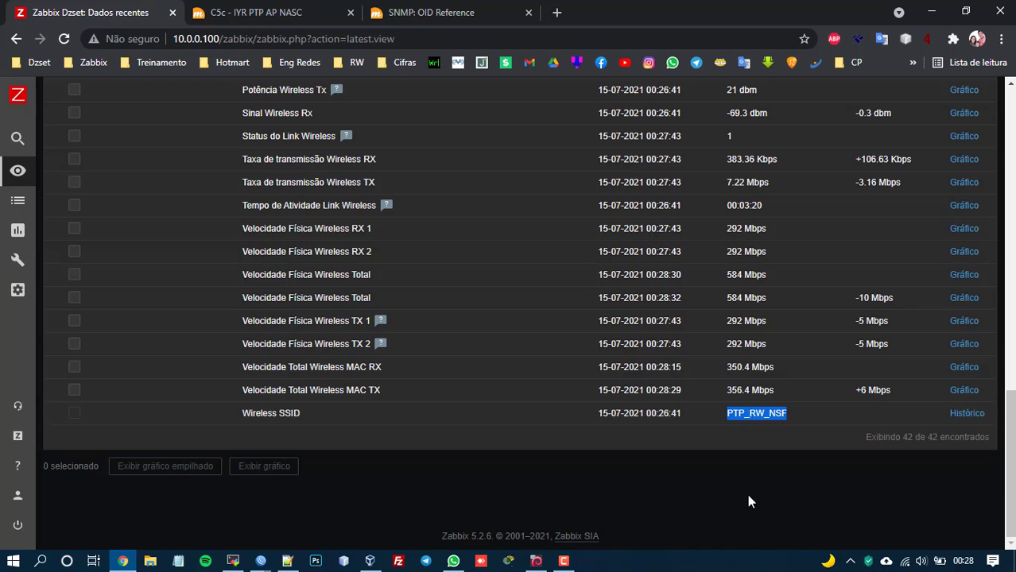
pyautogui.scroll(3, 612, 374)
pyautogui.scroll(-2, 610, 374)
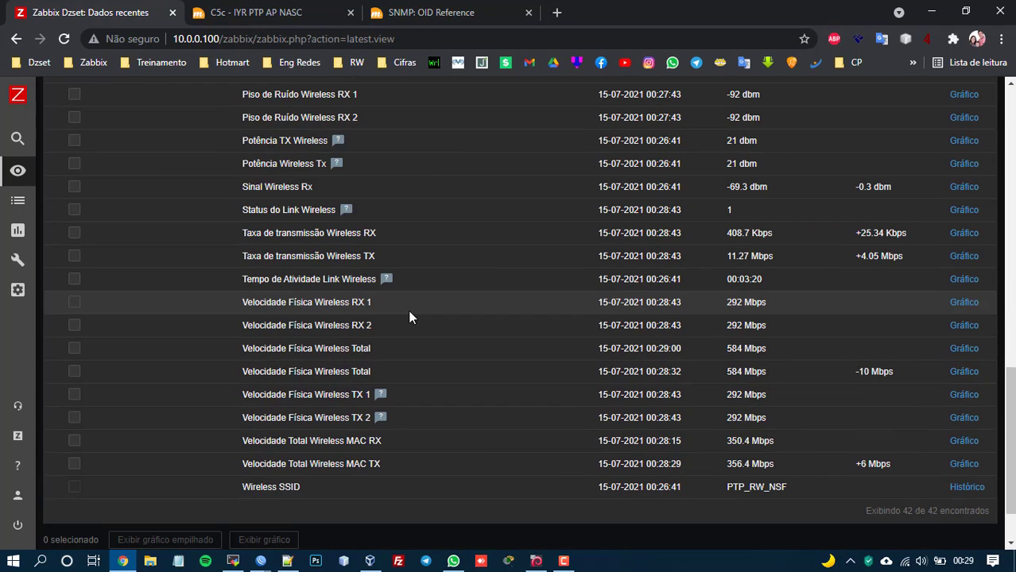